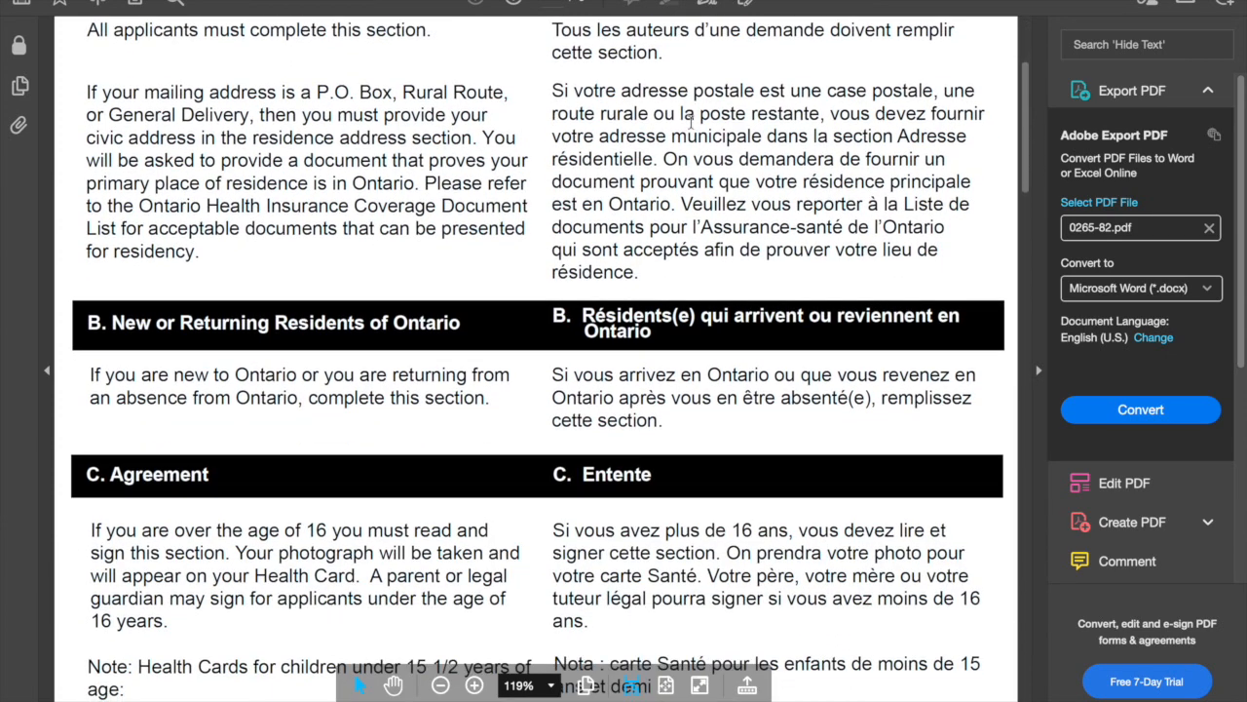
Enter the applicant's last and first names, mark sex as Female, and fill in the birth date
scroll(390, 331, "down", 3)
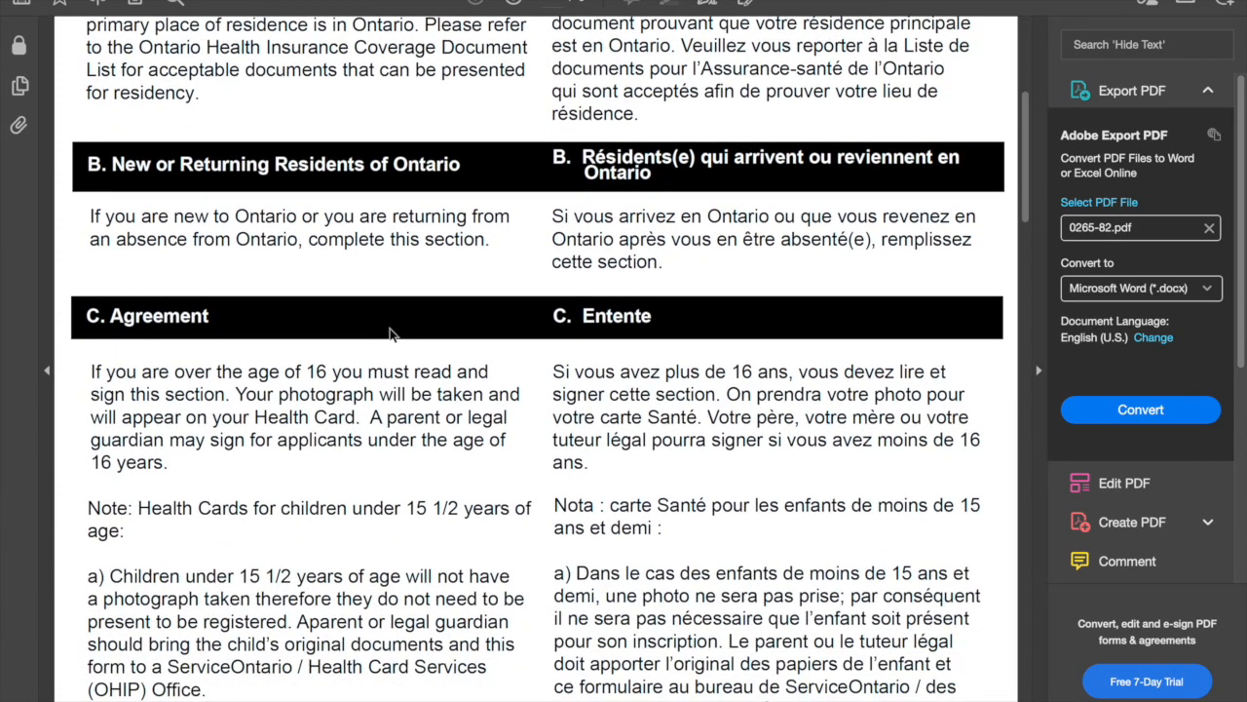
scroll(388, 333, "down", 15)
scroll(389, 328, "down", 1)
scroll(417, 492, "down", 1)
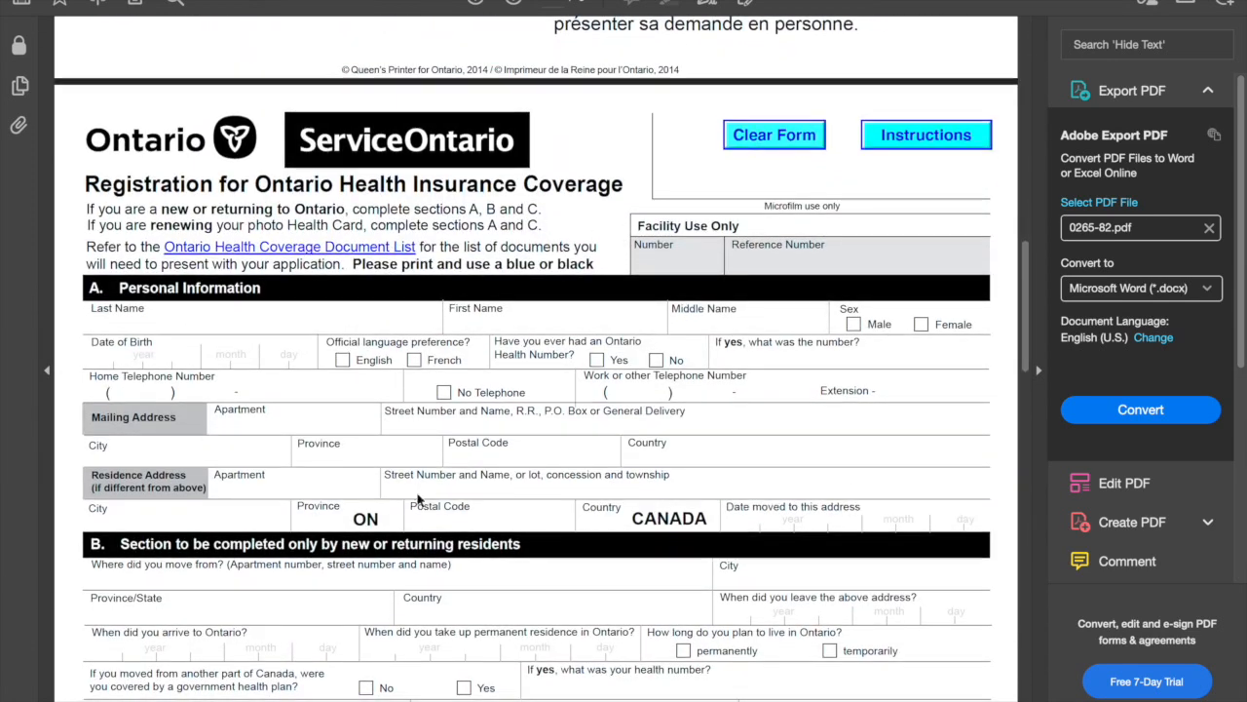
scroll(417, 492, "down", 1)
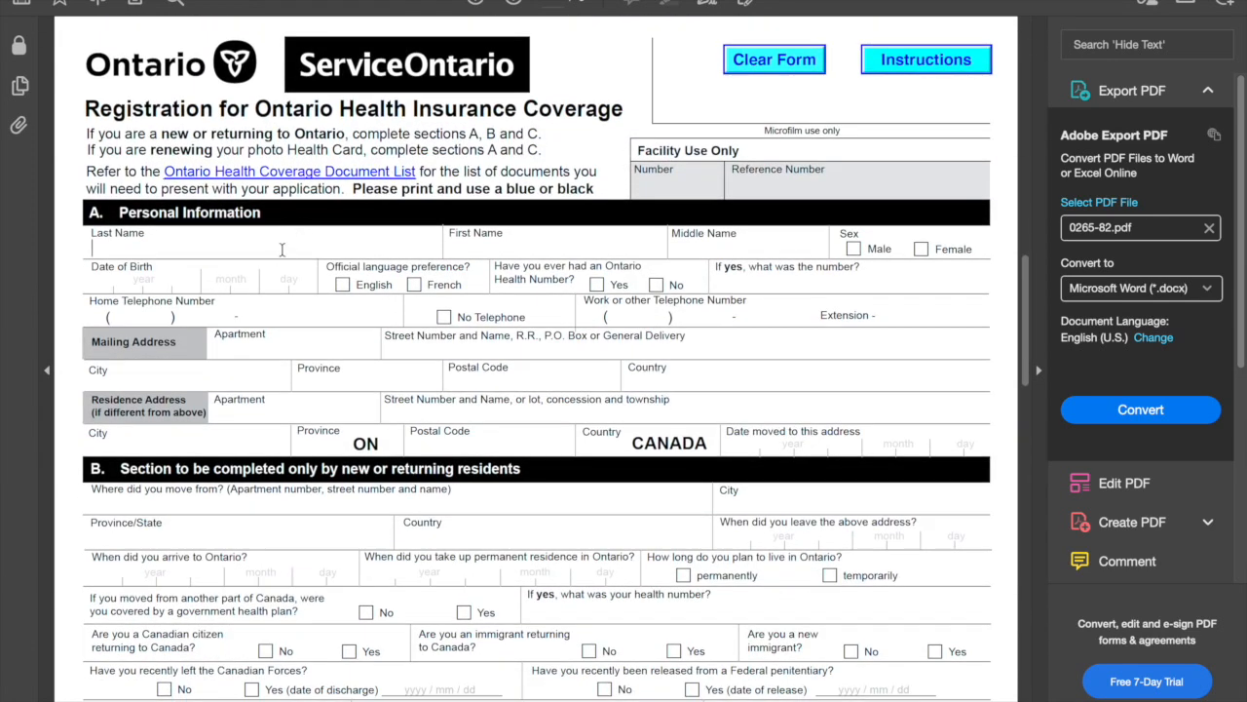
left_click(493, 248)
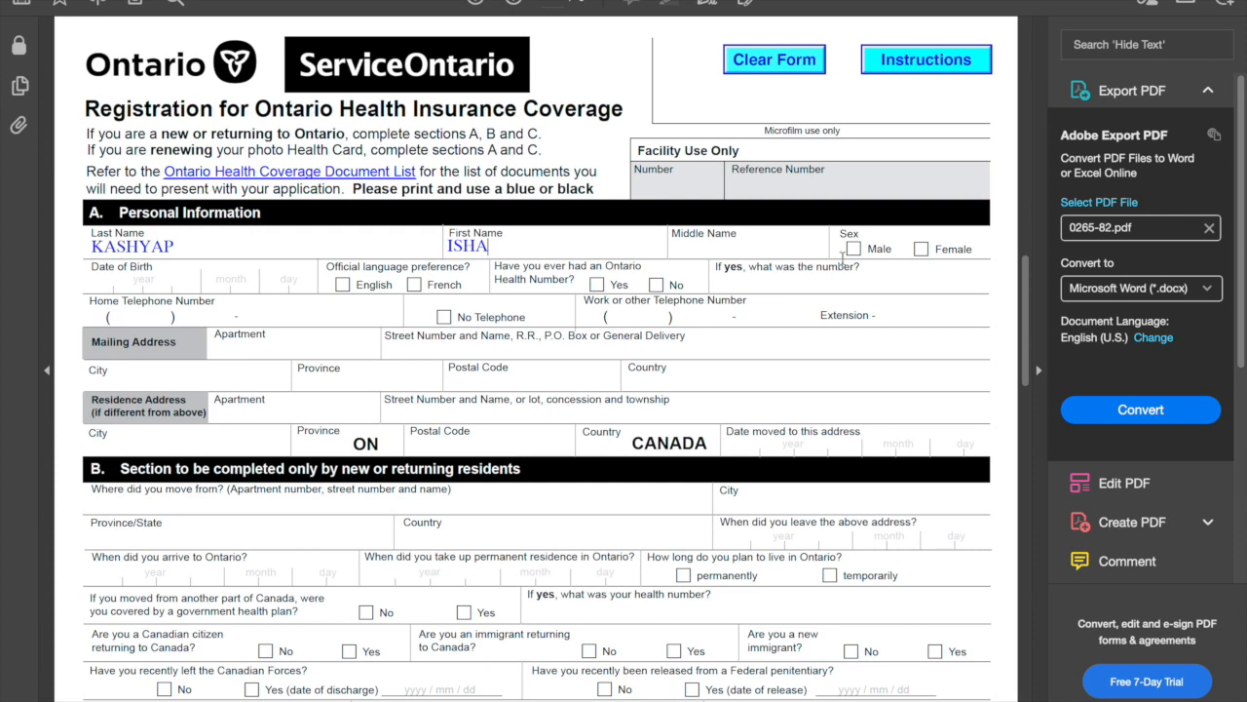
left_click(920, 251)
left_click(91, 296)
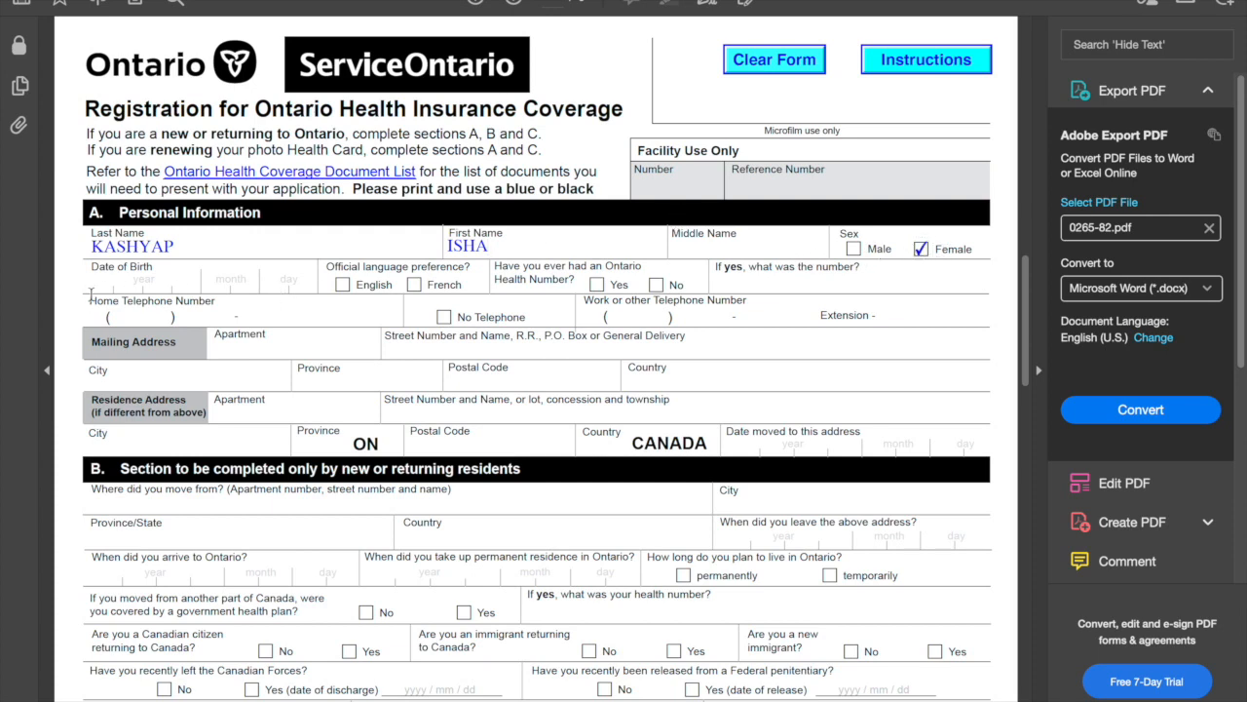
left_click(164, 285)
type("1999")
Choose English and No for health number, enter the home phone, and dismiss the numeric-only alert
left_click(343, 285)
left_click(657, 286)
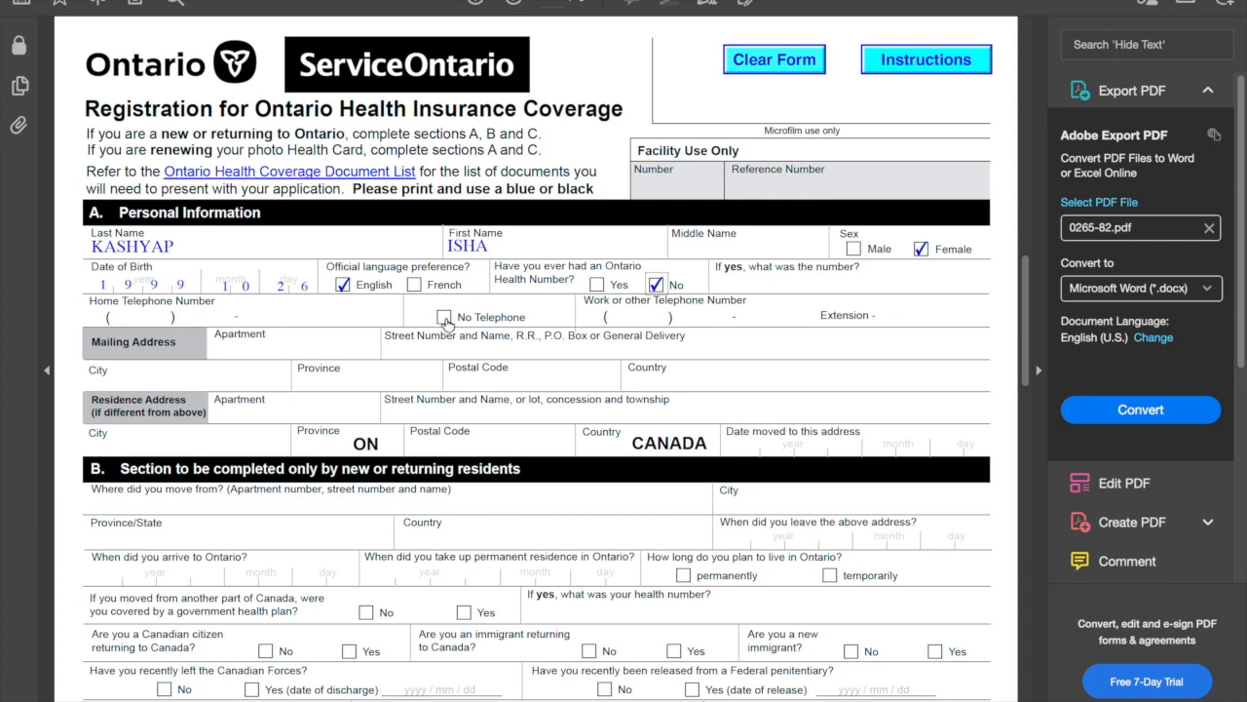
left_click(124, 313)
left_click(444, 317)
left_click(137, 316)
type("437")
left_click(194, 314)
type("983-")
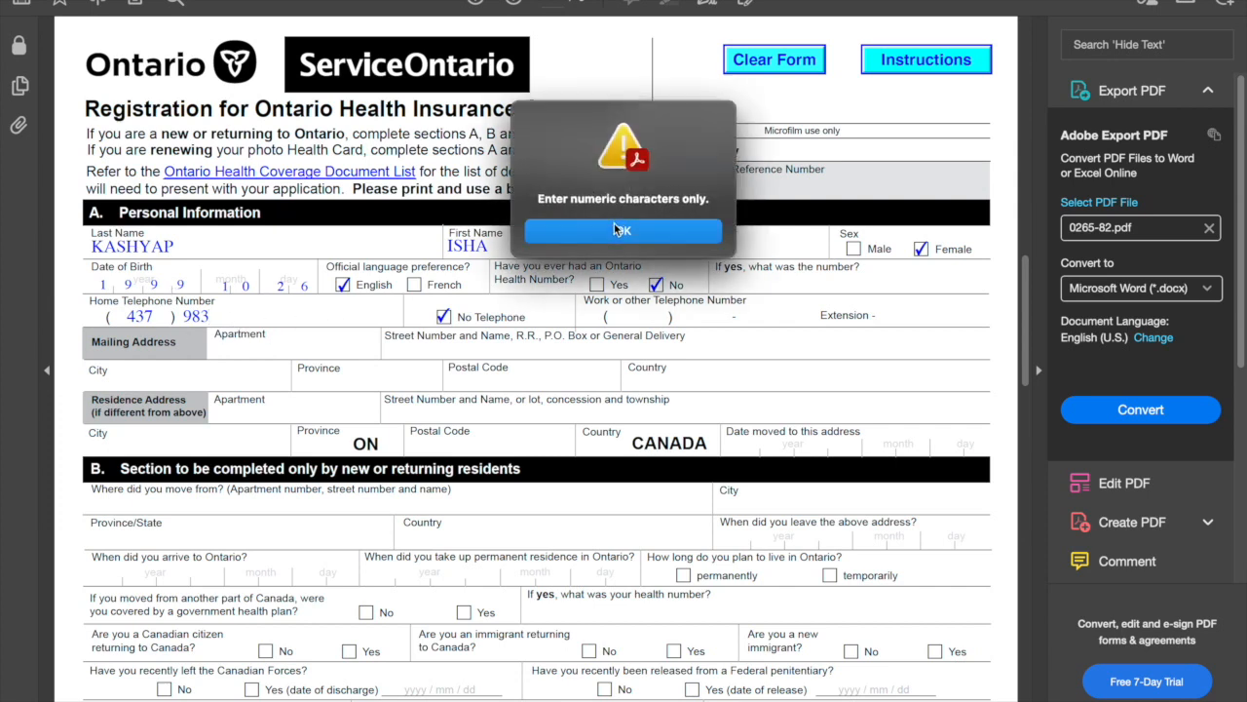
key("Return")
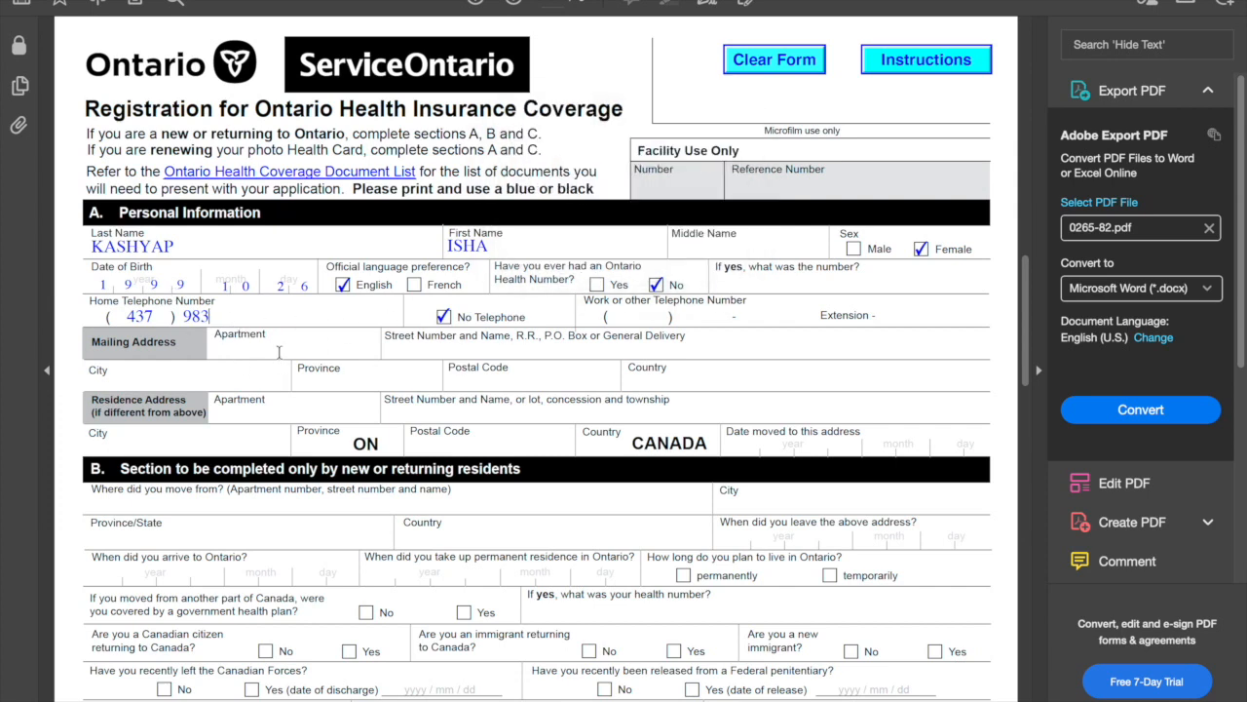
Trim the home phone to its area code and enter the apartment, street, city, province, postal code and country
key("BackSpace")
key("BackSpace")
left_click(234, 356)
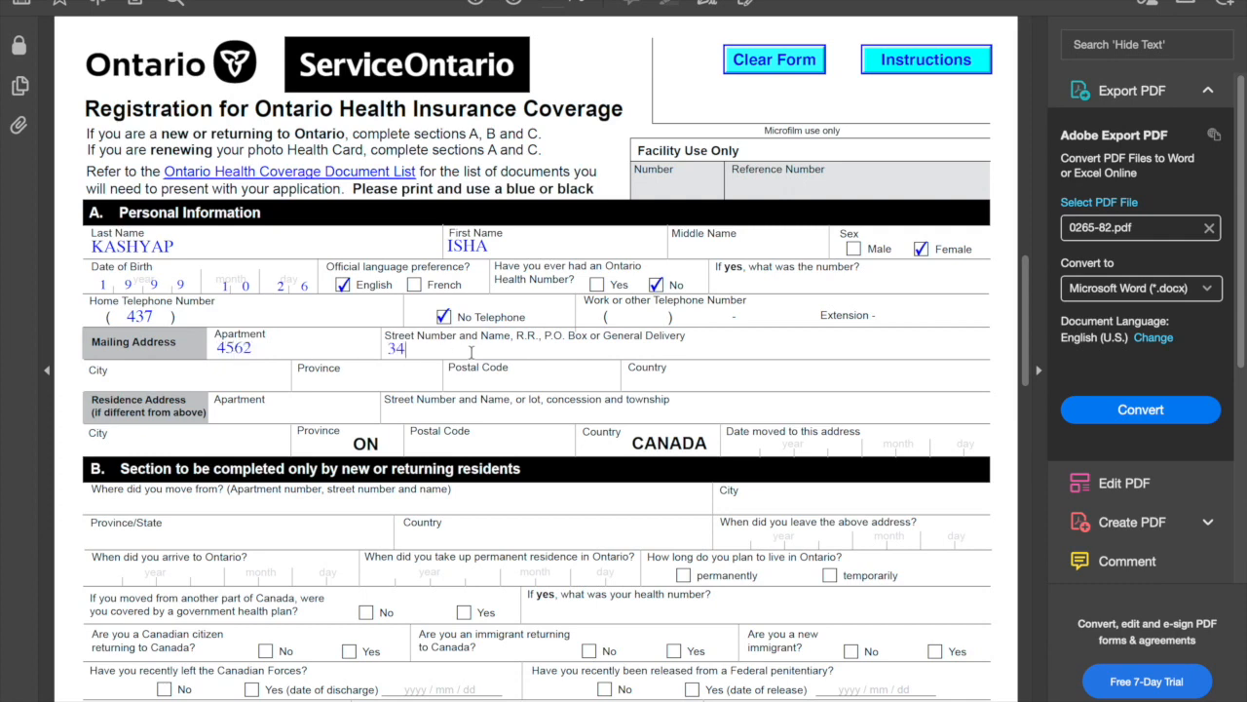
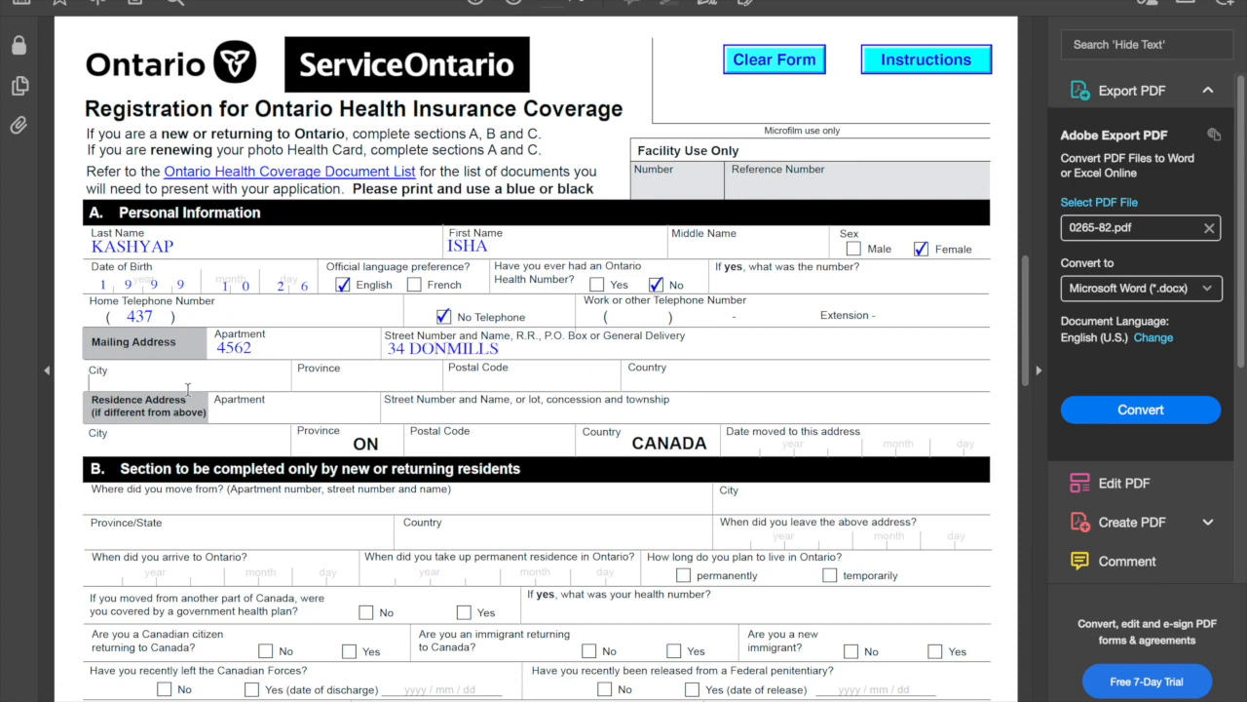
type("TORONTO")
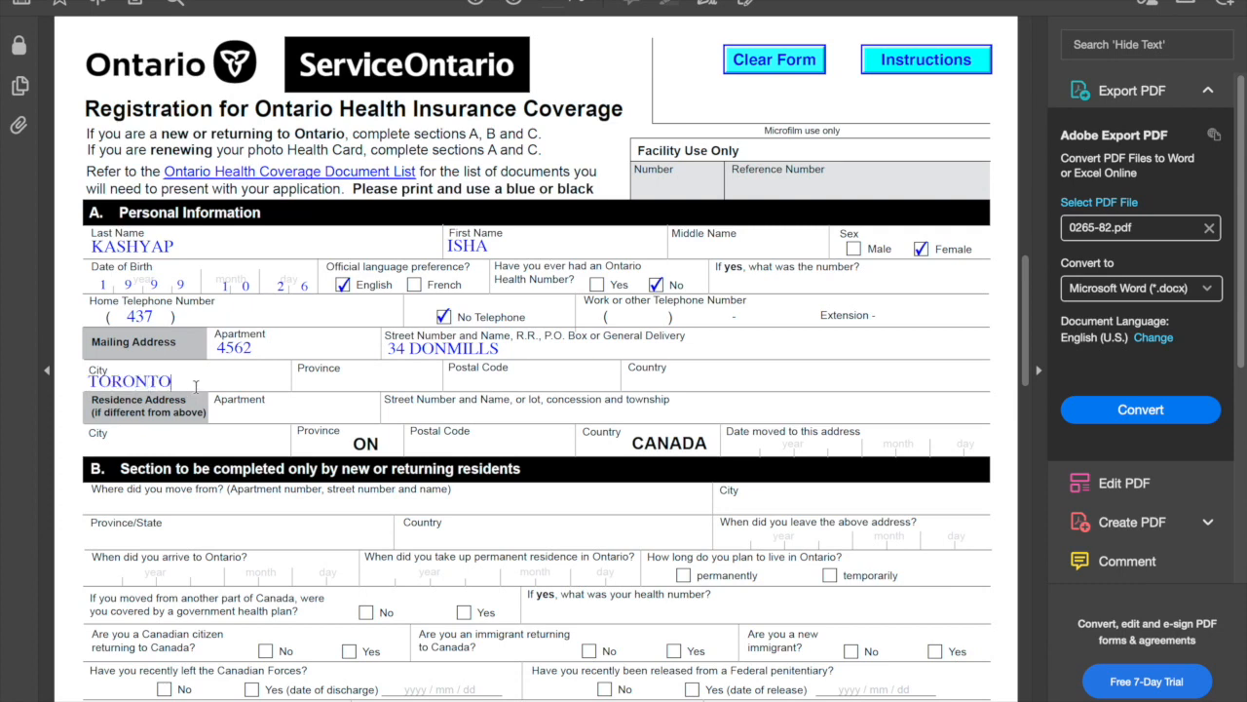
type("ONTA")
key("BackSpace")
key("BackSpace")
key("BackSpace")
type("RIO")
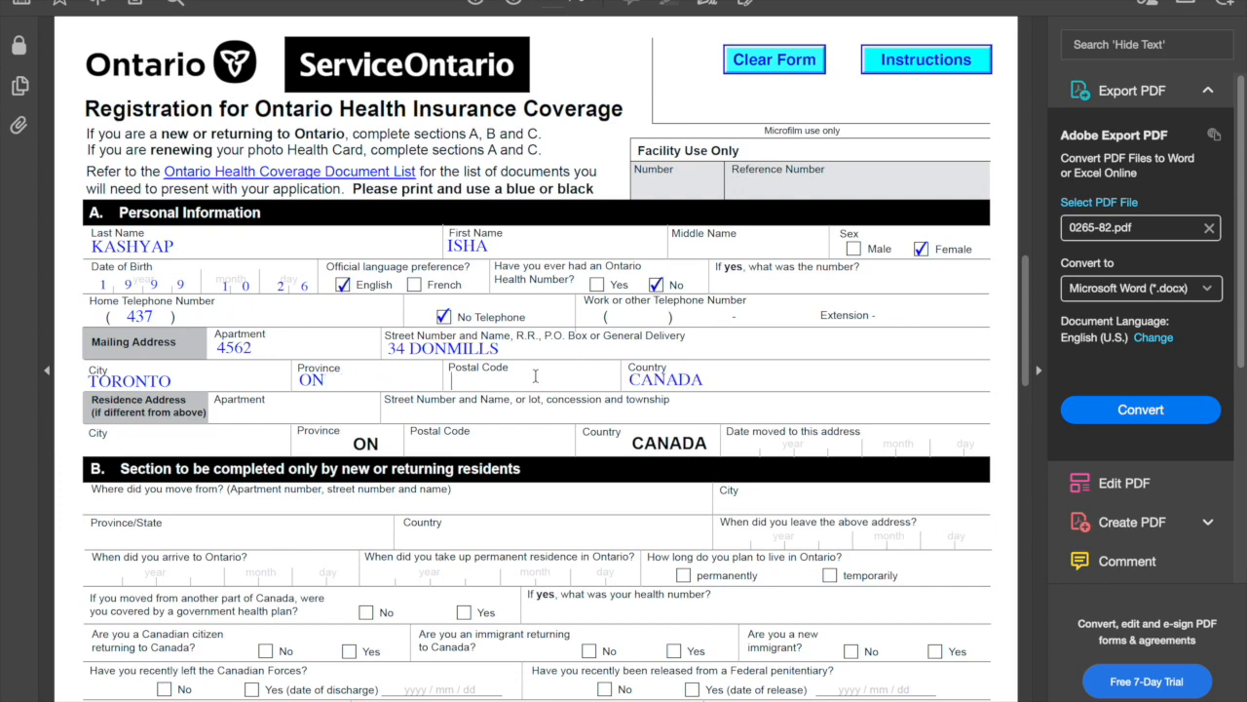
type("M5S4B2")
left_click(288, 421)
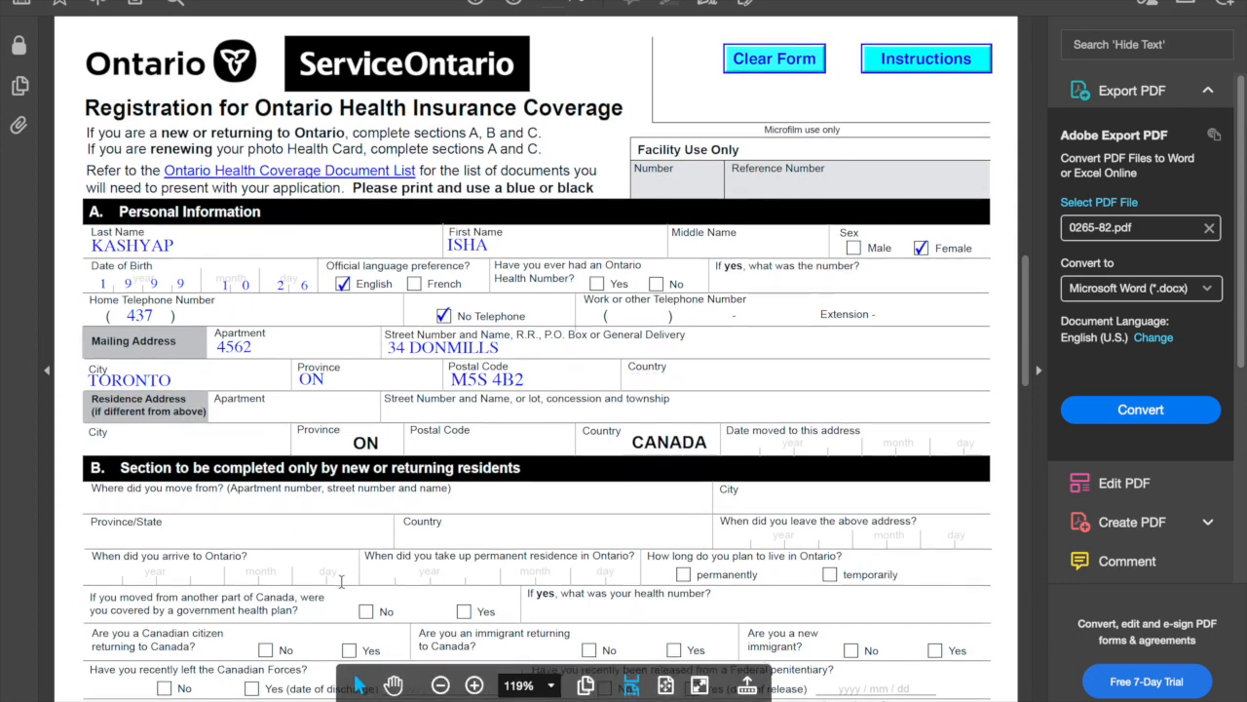
scroll(513, 466, "down", 3)
Enter 'YOUR BACK HOME' as section B's previous address, correcting the typos
scroll(514, 467, "down", 2)
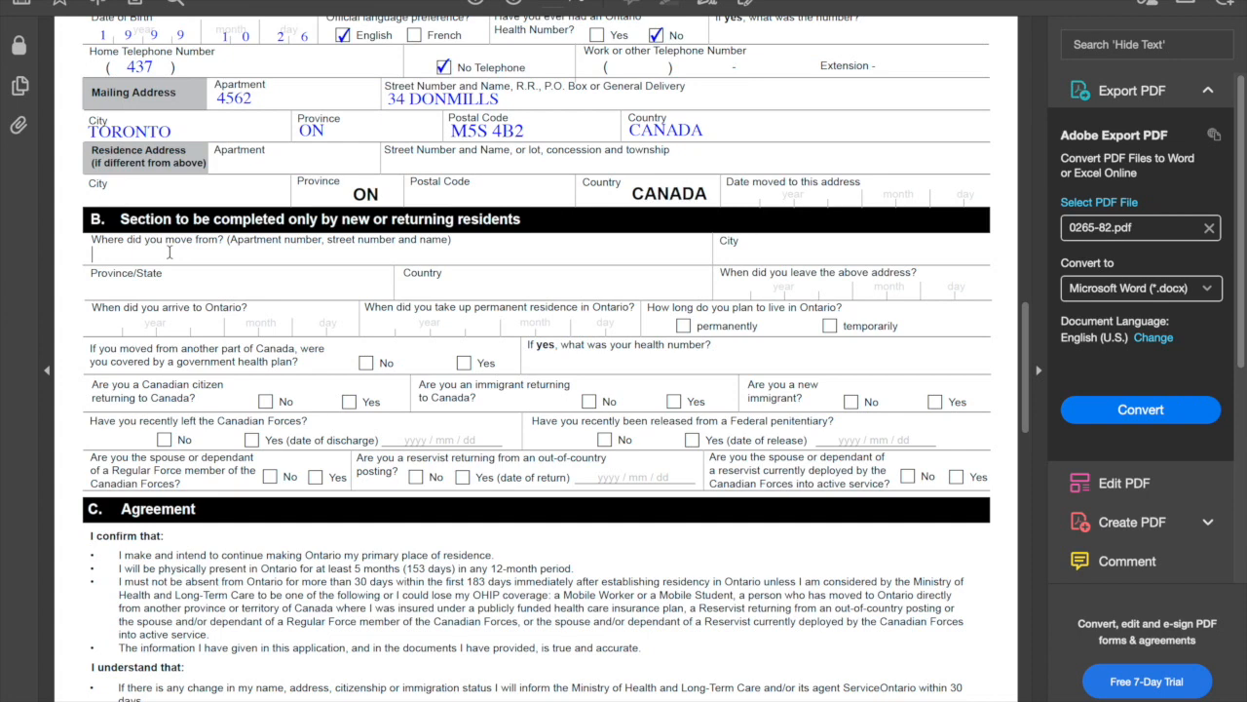
type("NDIAN ADRESS")
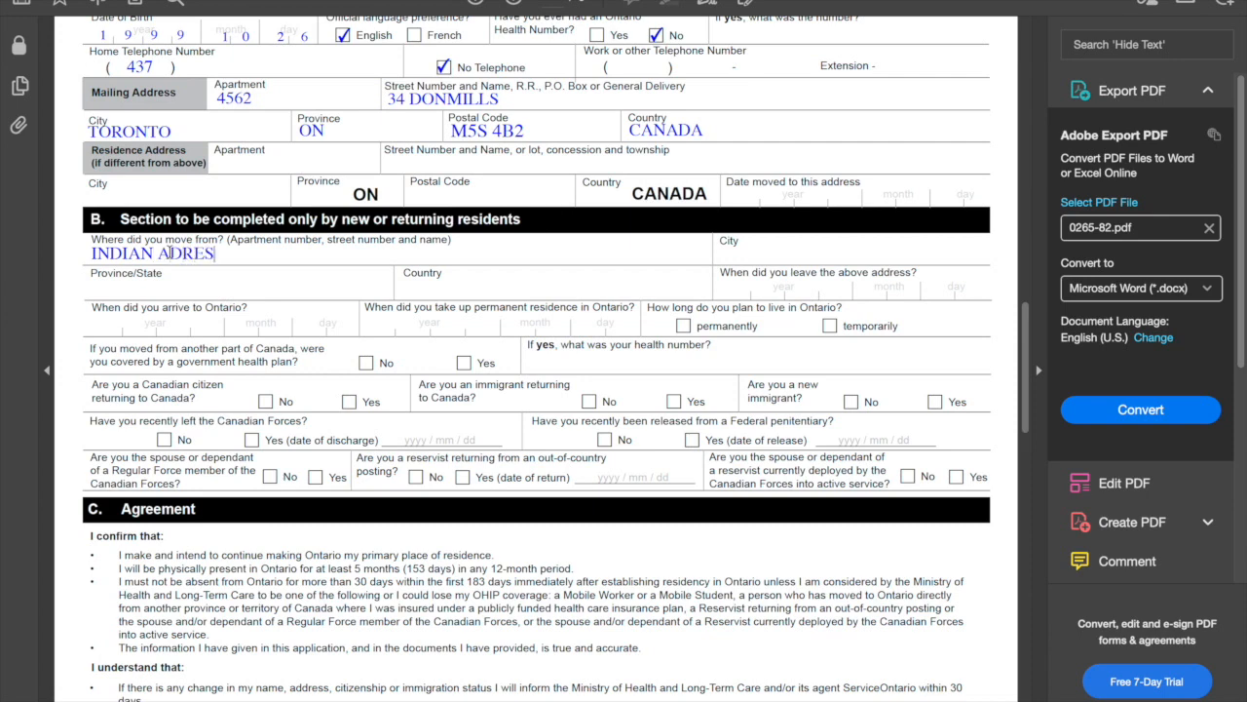
key("BackSpace")
key("BackSpace")
key("BackSpace")
key("BackSpace")
key("BackSpace")
key("BackSpace")
key("BackSpace")
key("BackSpace")
key("BackSpace")
key("BackSpace")
key("BackSpace")
key("BackSpace")
key("BackSpace")
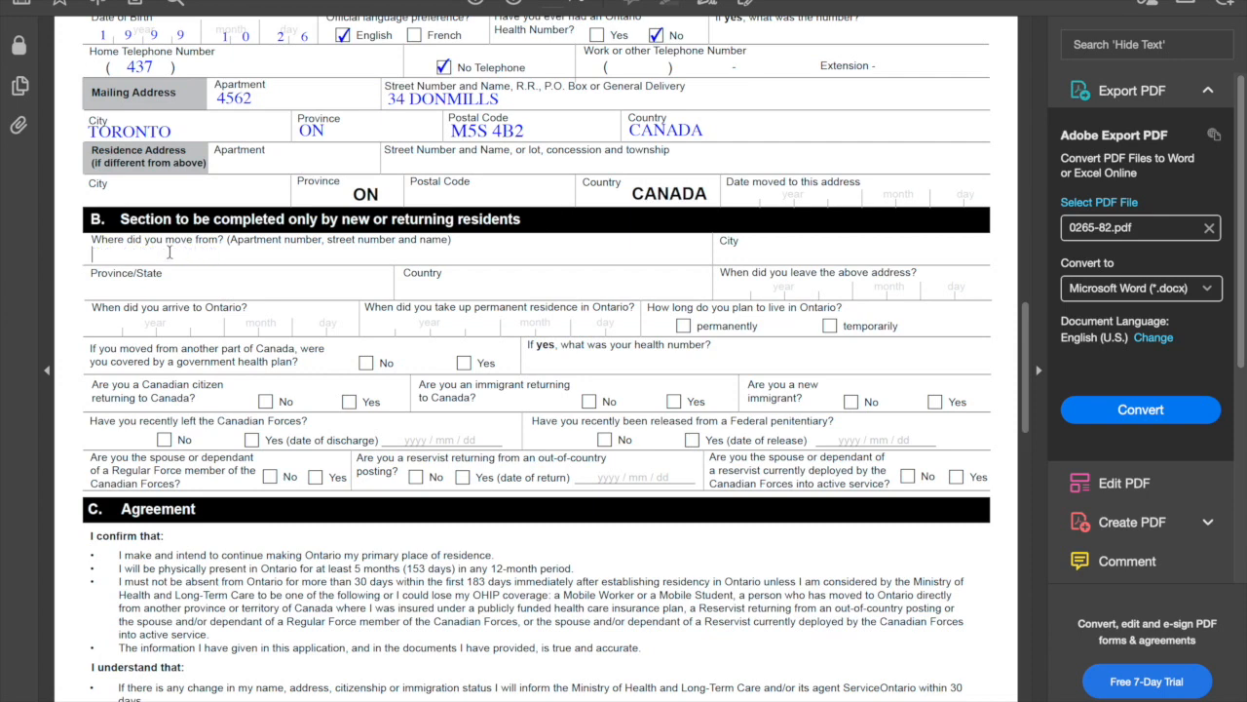
type("BA")
key("BackSpace")
key("BackSpace")
type("YOUR BACK HOME ")
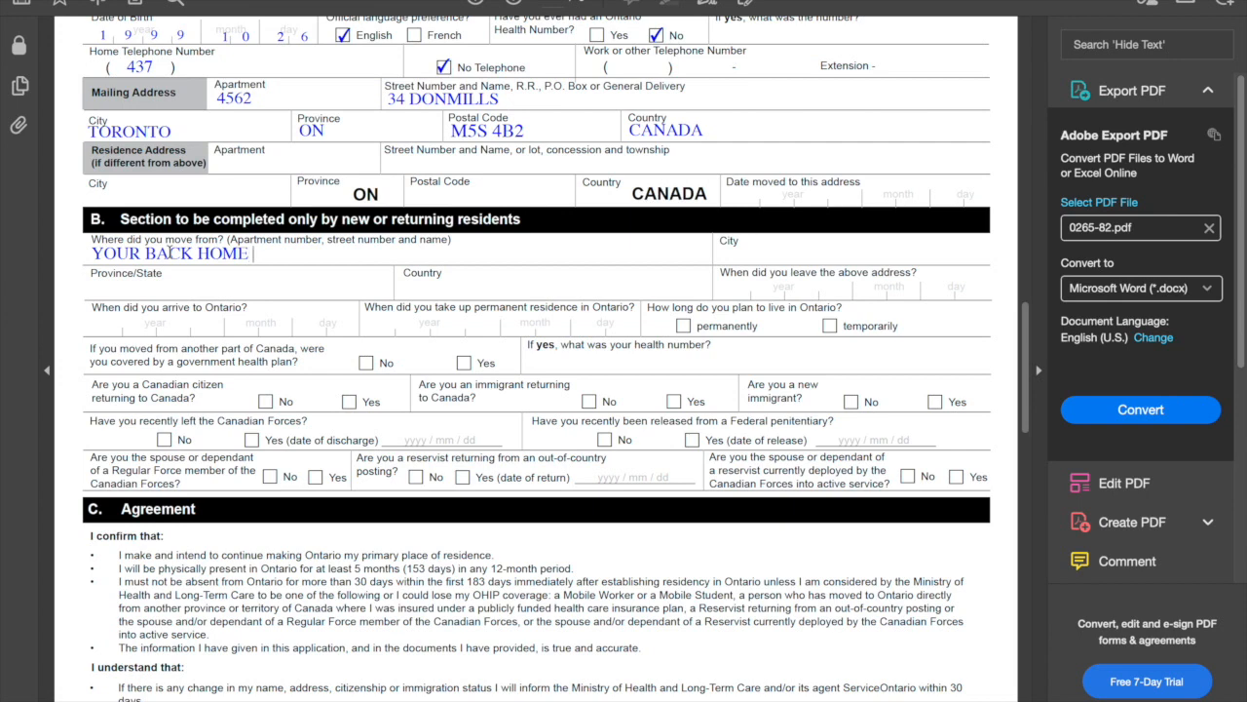
type("AD")
Answer section B's residency questions: Yes to new immigrant, No to all the others
left_click(759, 249)
left_click(365, 364)
left_click(266, 403)
left_click(588, 403)
left_click(934, 401)
scroll(855, 441, "down", 2)
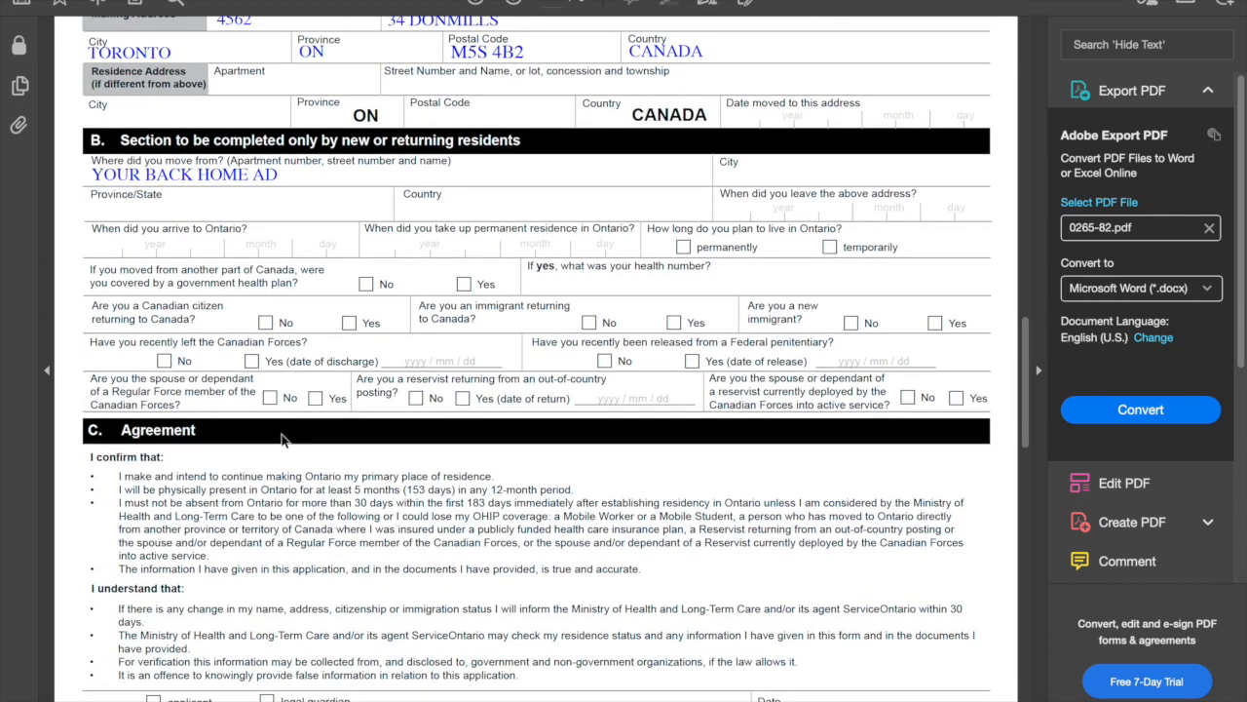
left_click(164, 361)
left_click(605, 363)
Tick applicant as the signer and bring up the Print dialog for the form
scroll(358, 403, "down", 3)
scroll(358, 400, "down", 4)
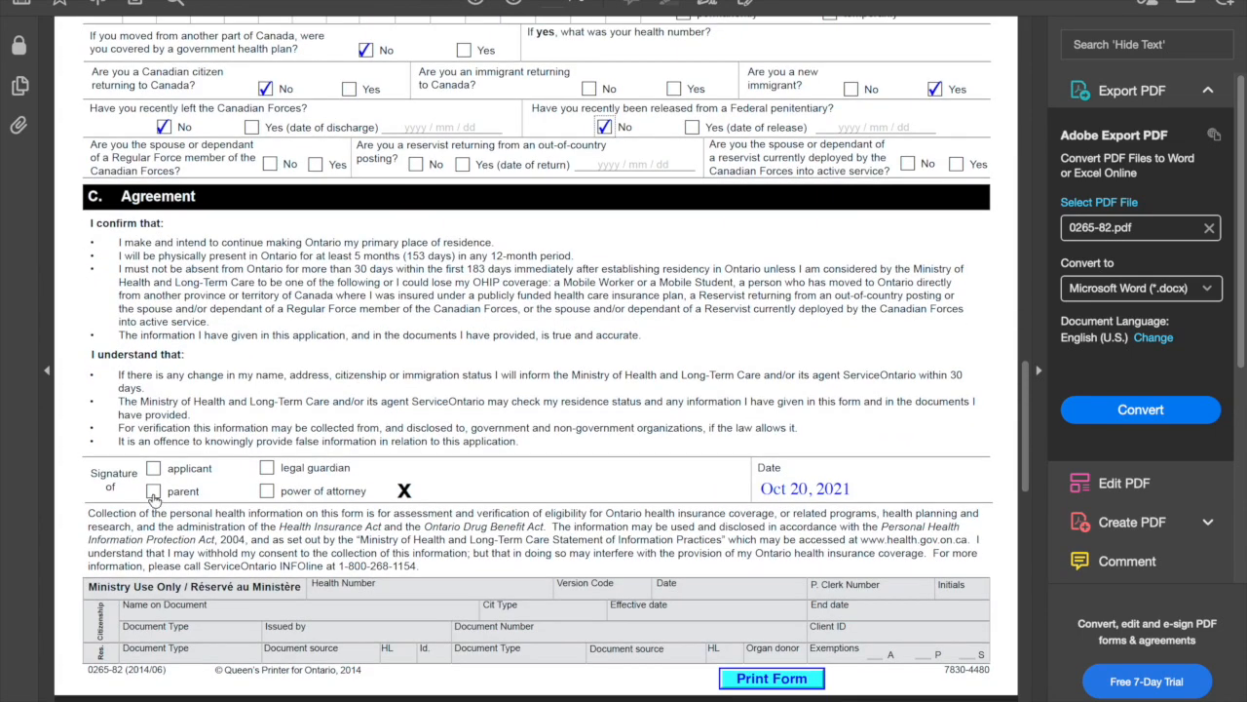
left_click(153, 469)
scroll(746, 682, "down", 5)
scroll(751, 682, "down", 2)
left_click(766, 418)
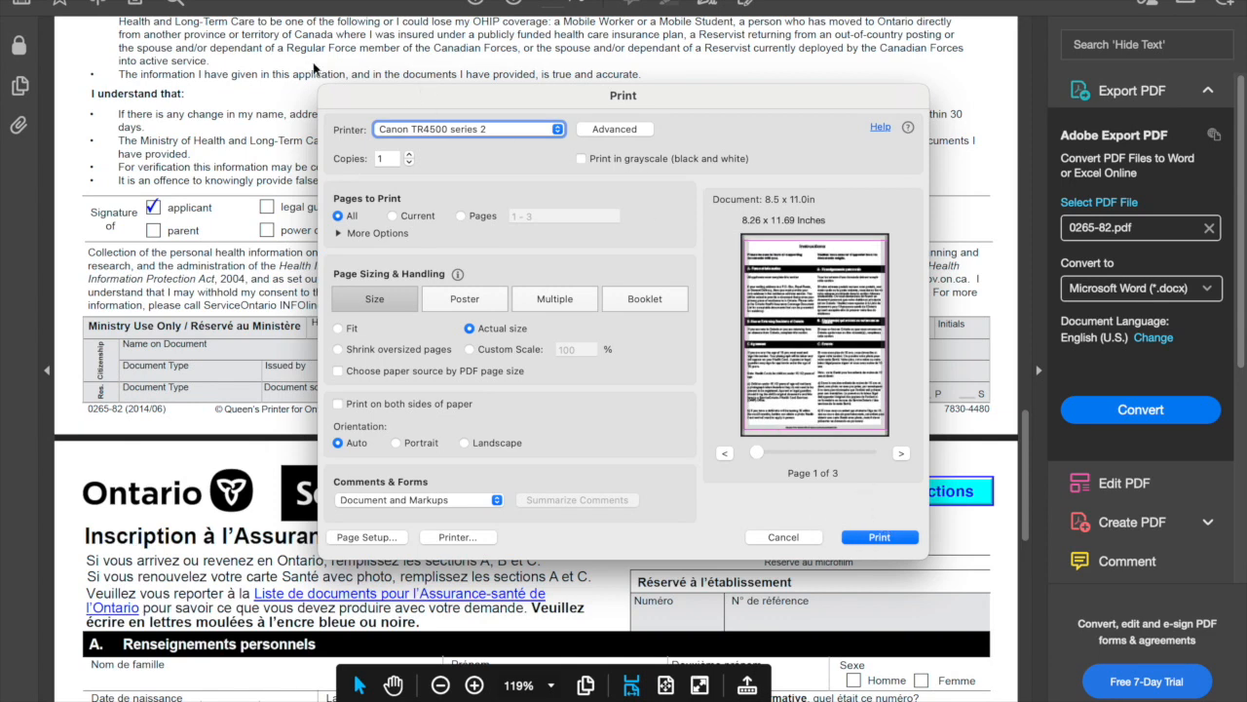
Cancel the Print dialog, then scroll through the French page and back to the instructions
left_click(784, 537)
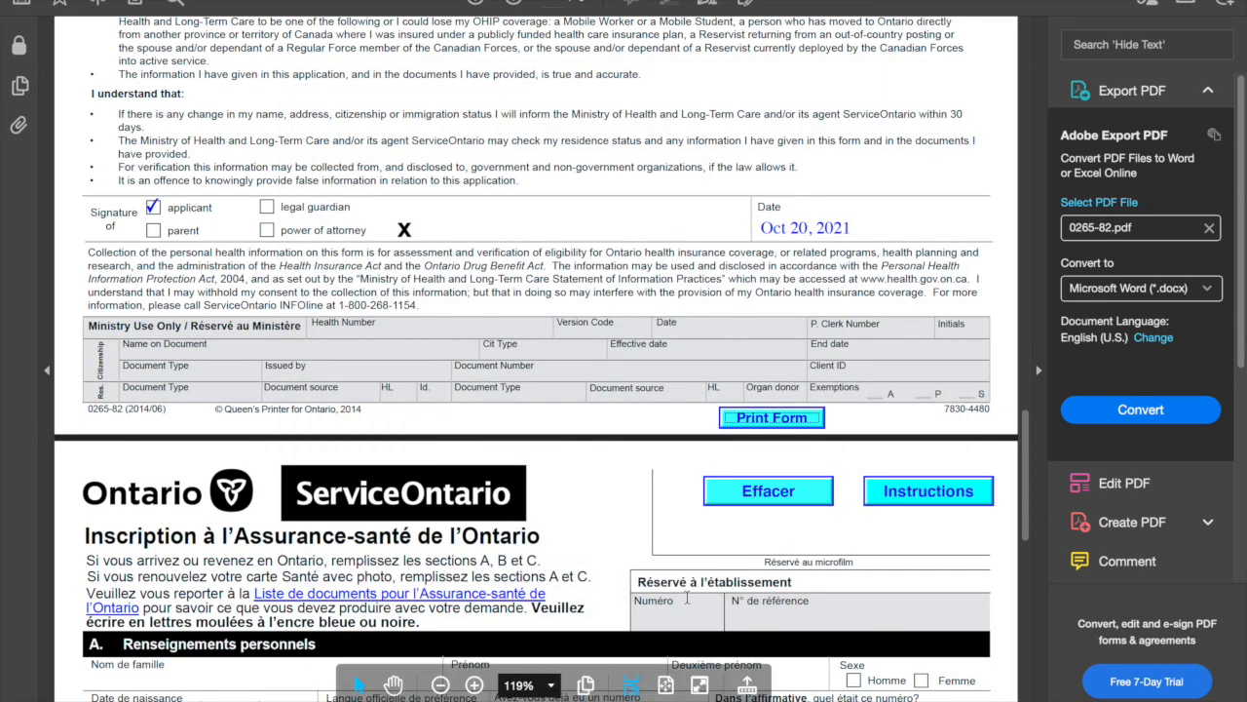
scroll(686, 585, "down", 10)
scroll(685, 572, "down", 7)
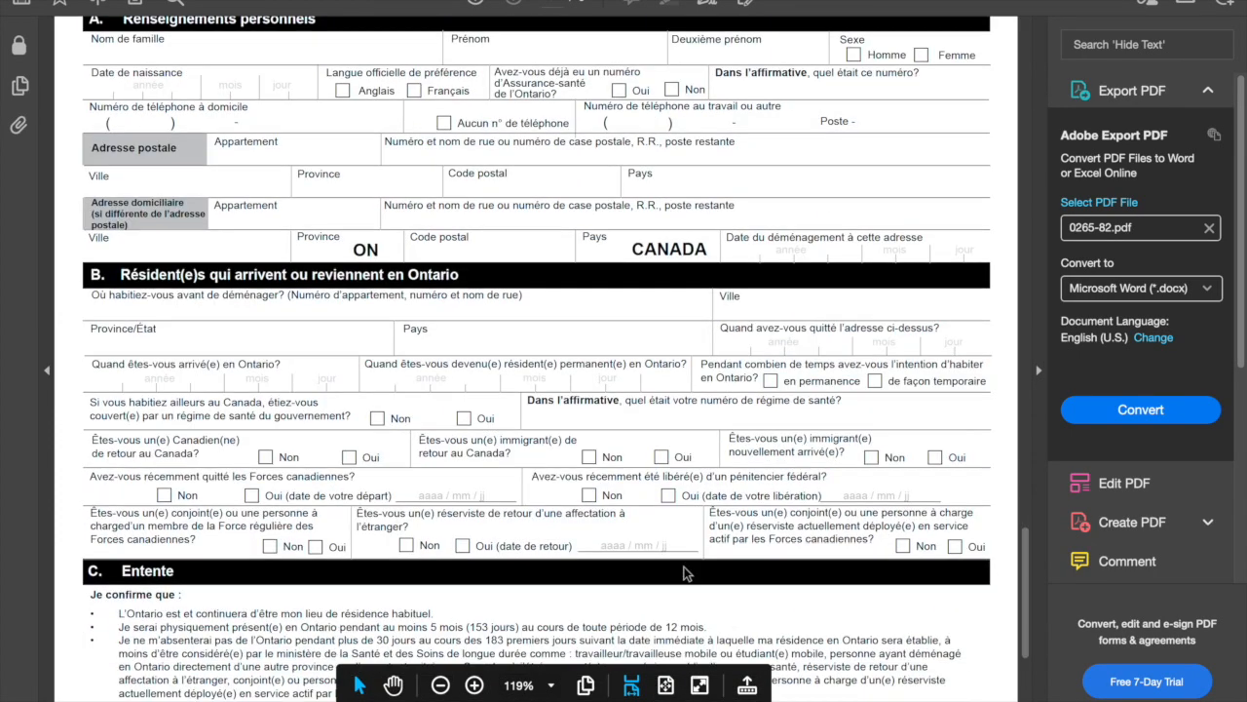
scroll(685, 573, "down", 2)
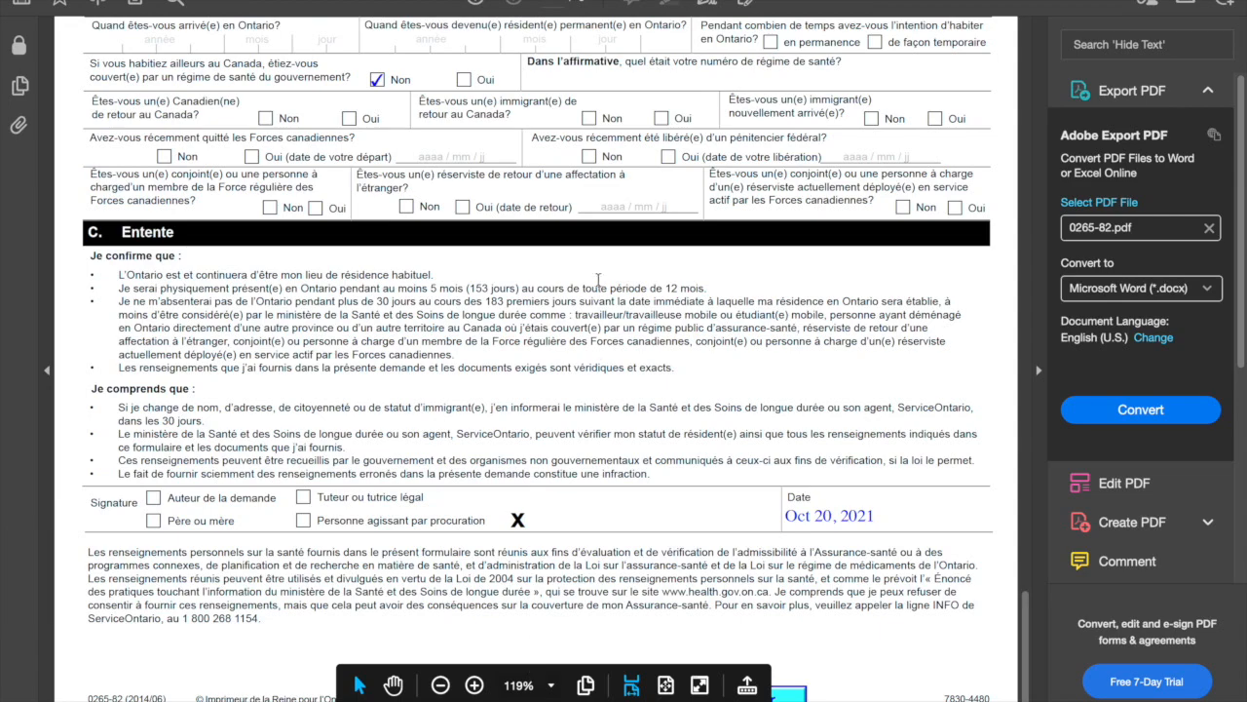
scroll(602, 483, "up", 20)
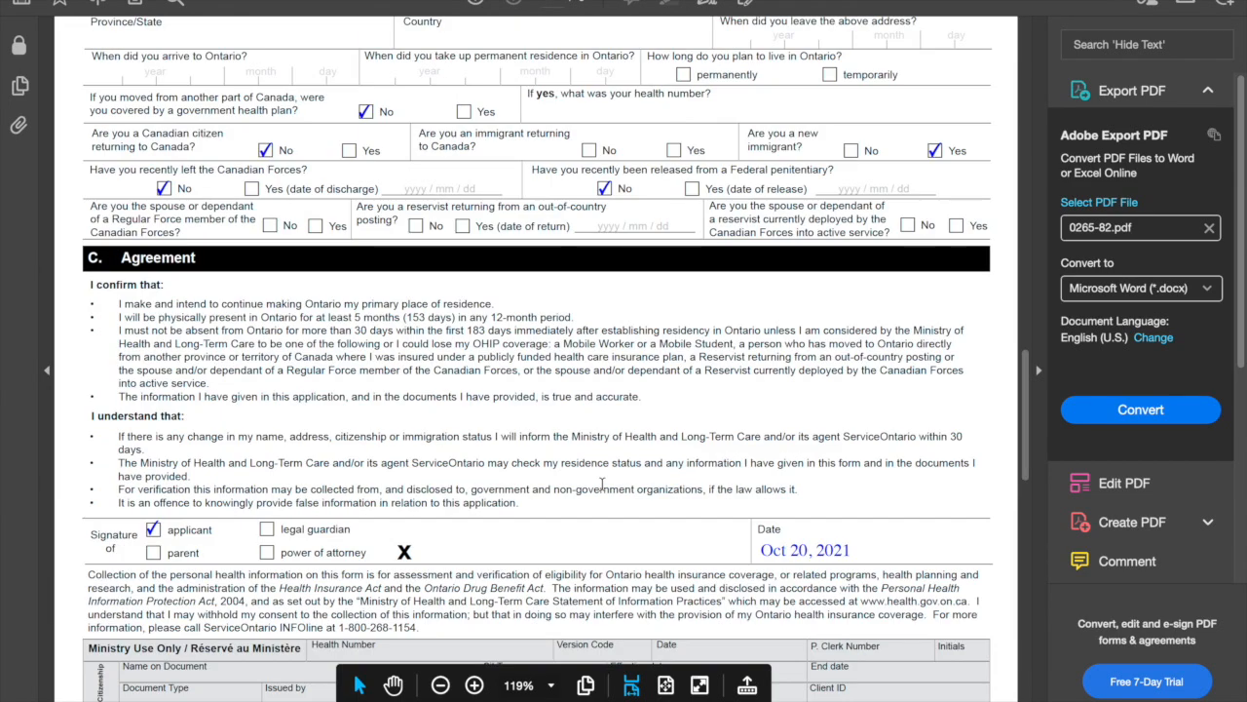
scroll(602, 490, "up", 10)
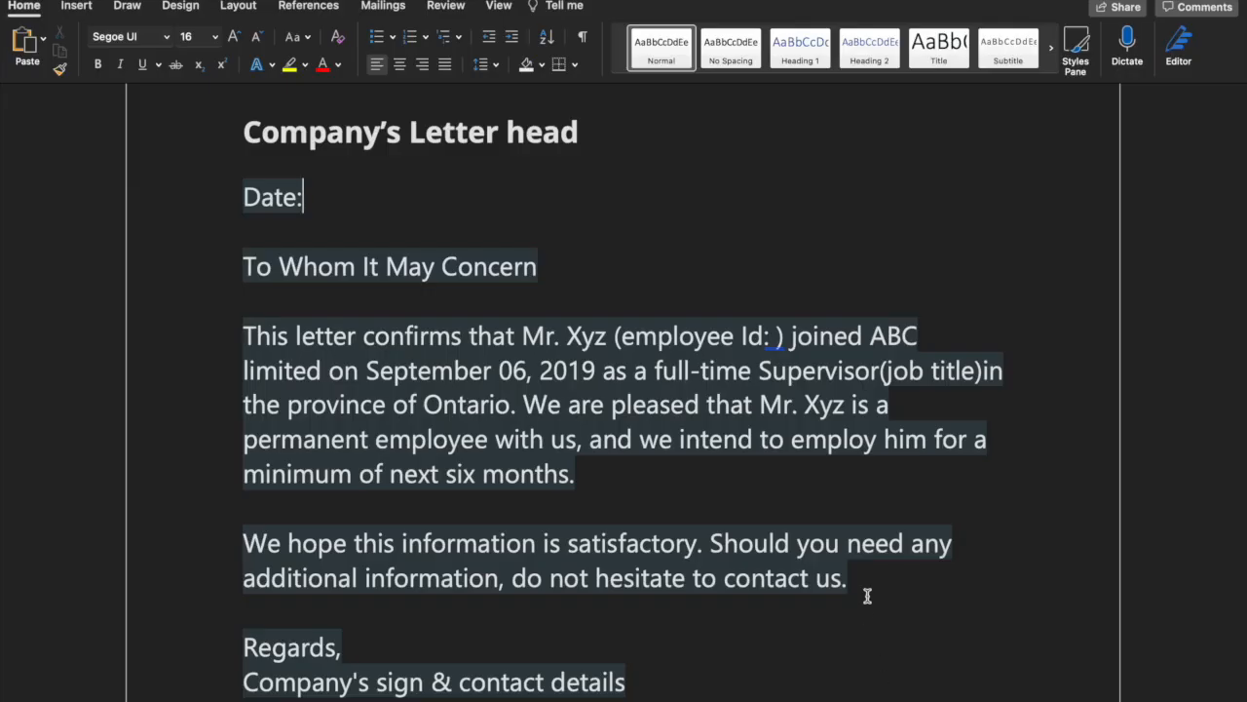
Scroll through the employment letter in Microsoft Word
scroll(867, 593, "down", 2)
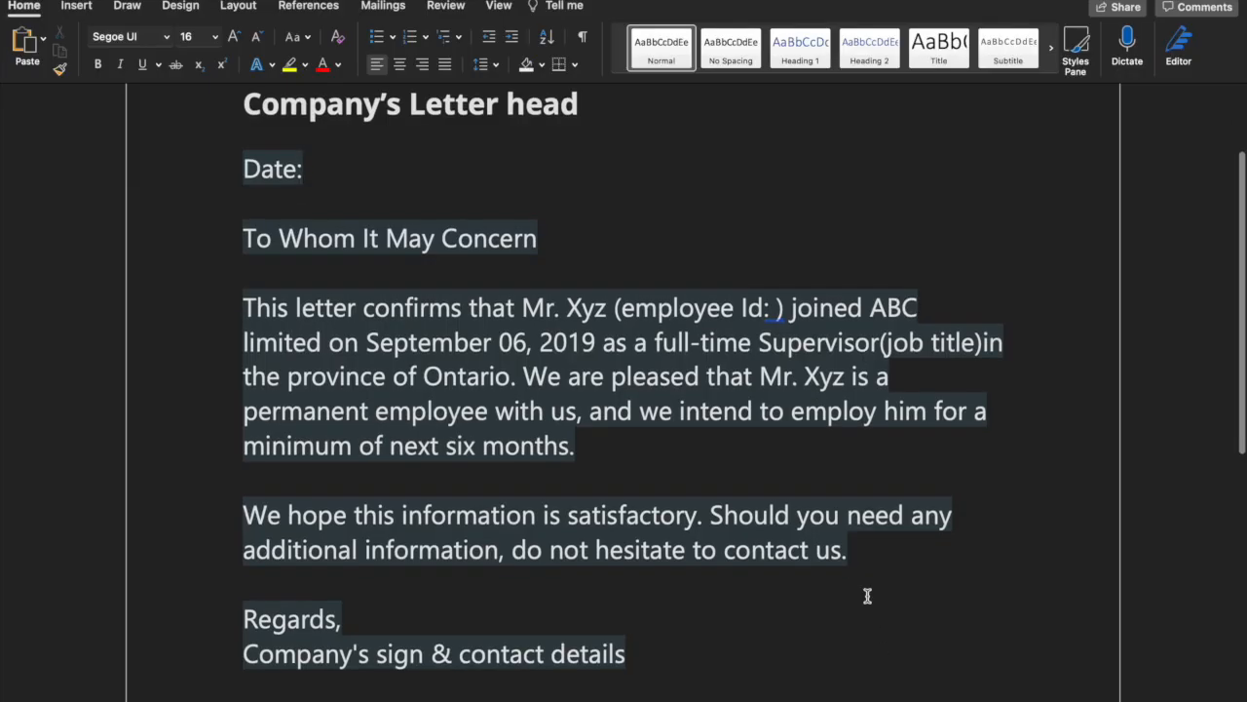
scroll(867, 595, "up", 3)
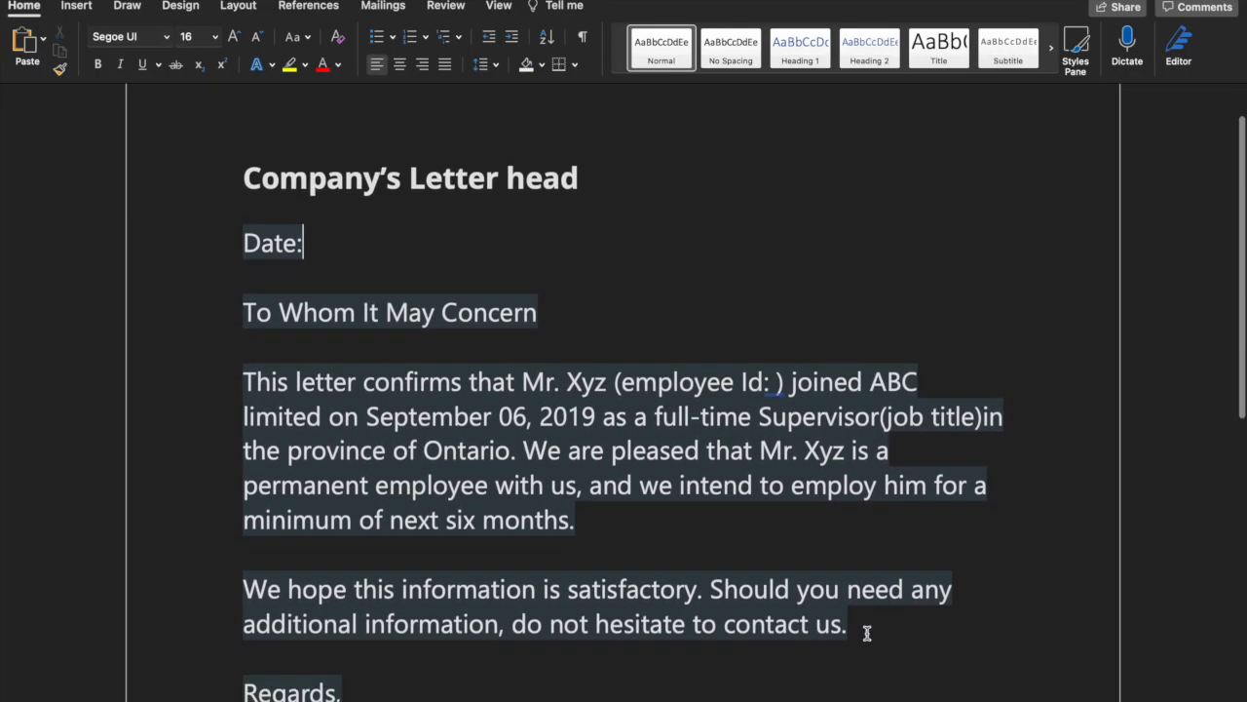
scroll(869, 638, "down", 5)
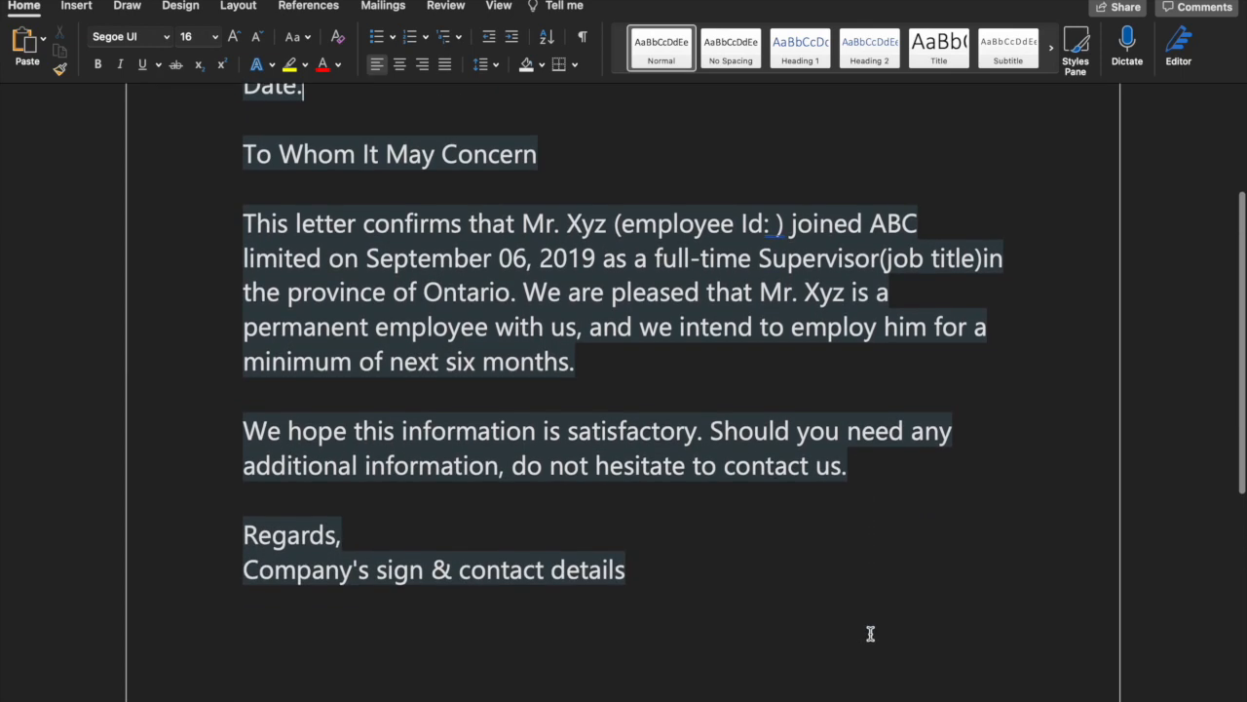
scroll(873, 631, "up", 2)
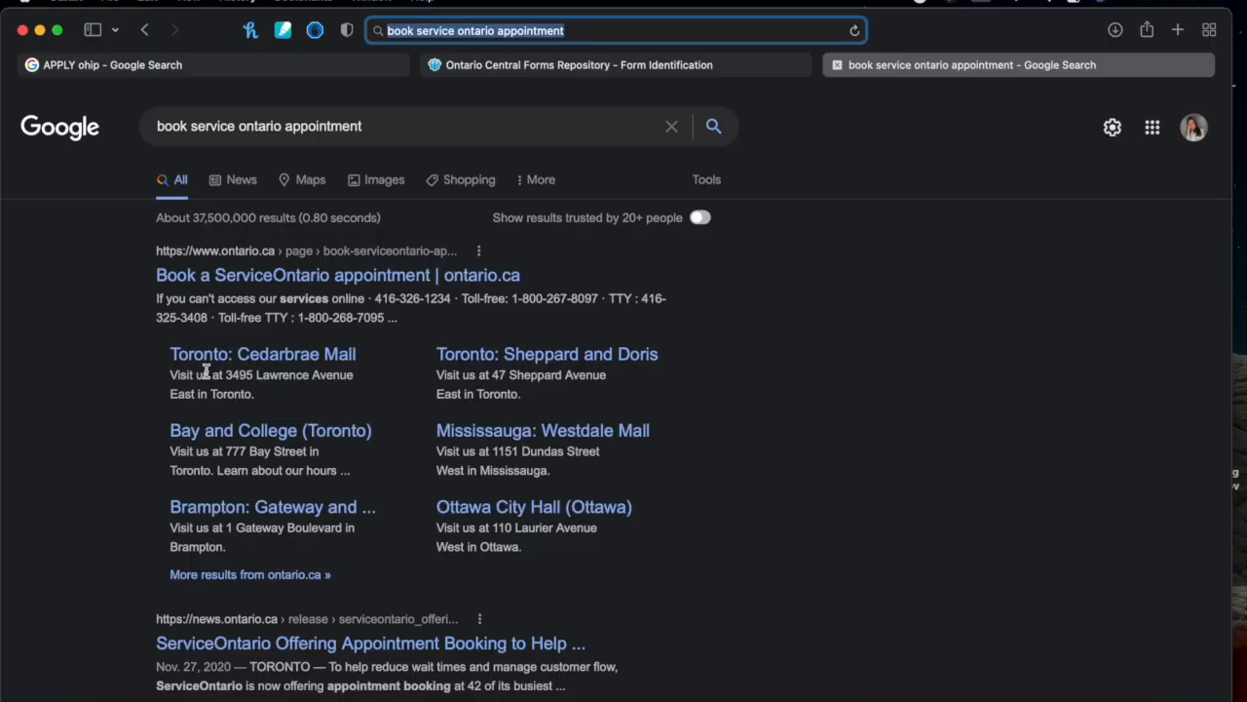
Open the 'Book a ServiceOntario appointment' page from the Google search results
left_click_drag(161, 123, 387, 126)
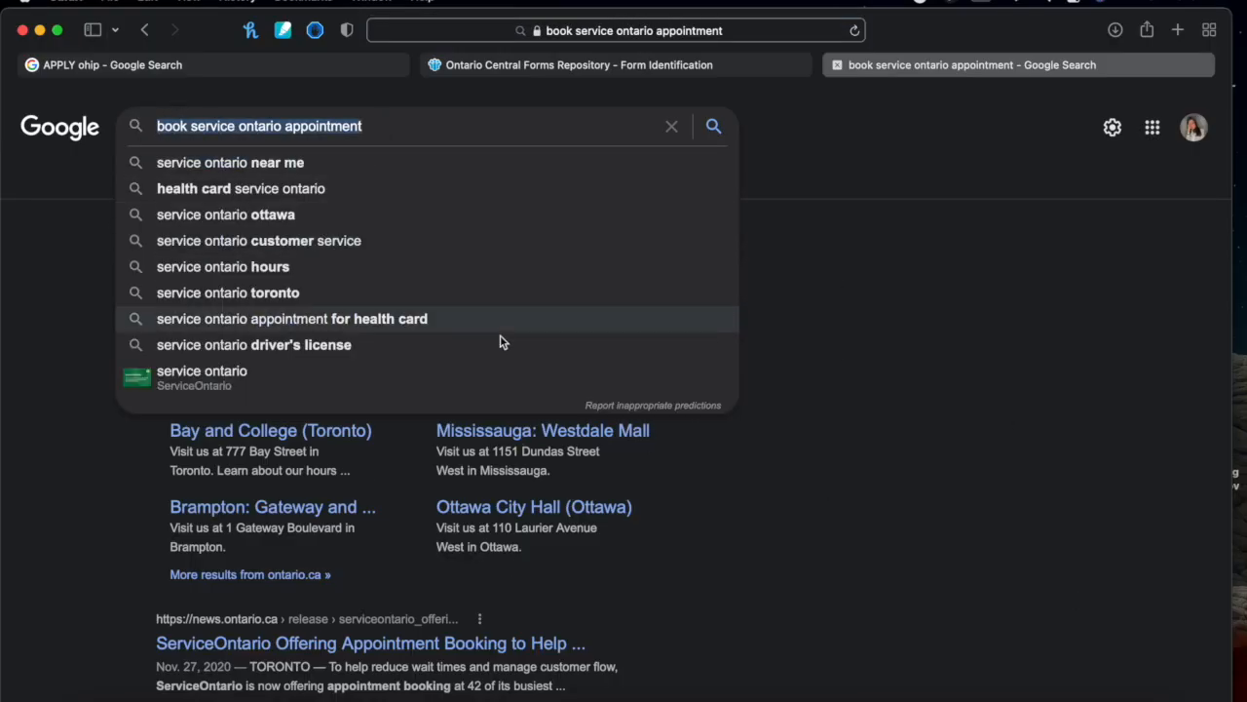
left_click(923, 371)
left_click(296, 272)
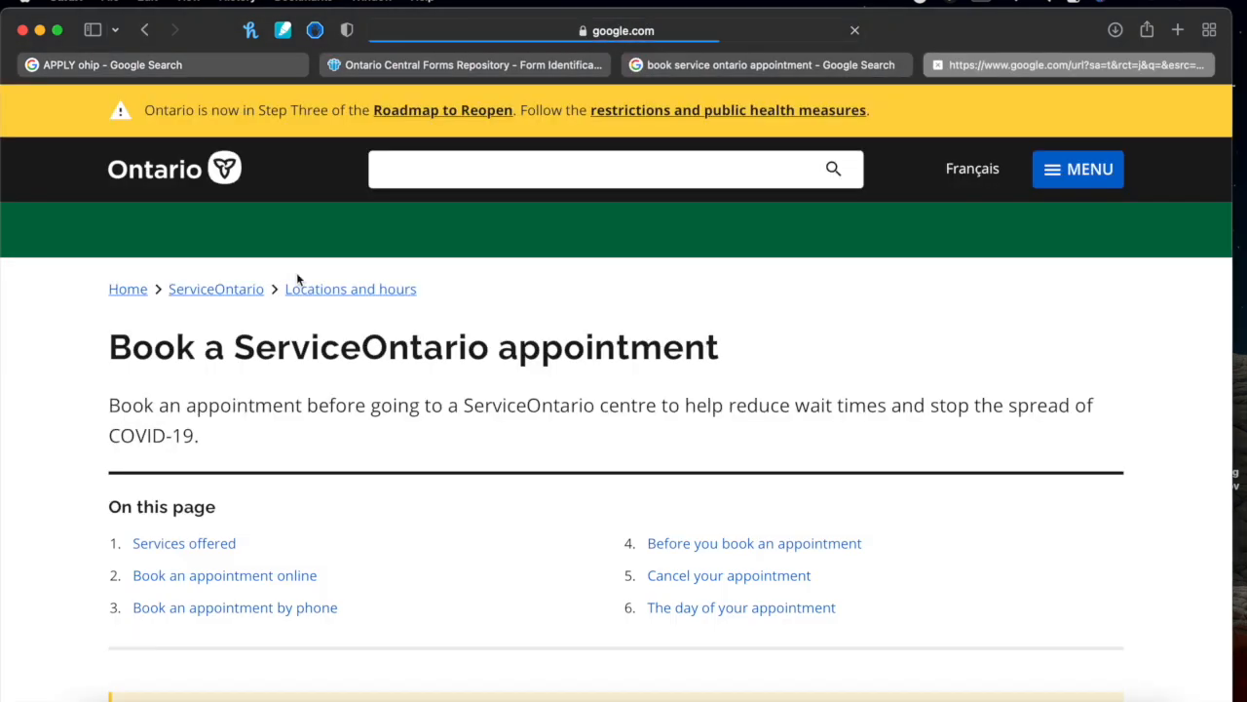
Open the 'Toronto: Sheppard and Doris' location page from the online booking list and view its hours
scroll(303, 438, "down", 1)
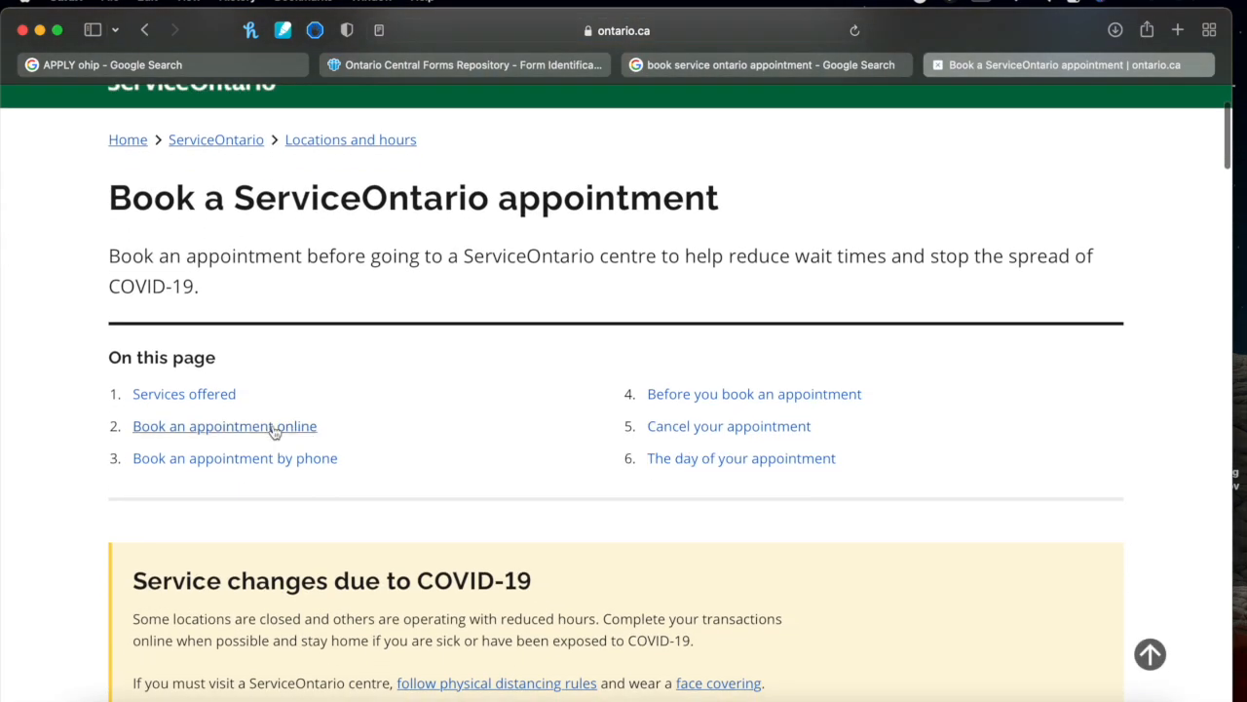
left_click(276, 423)
scroll(270, 425, "down", 9)
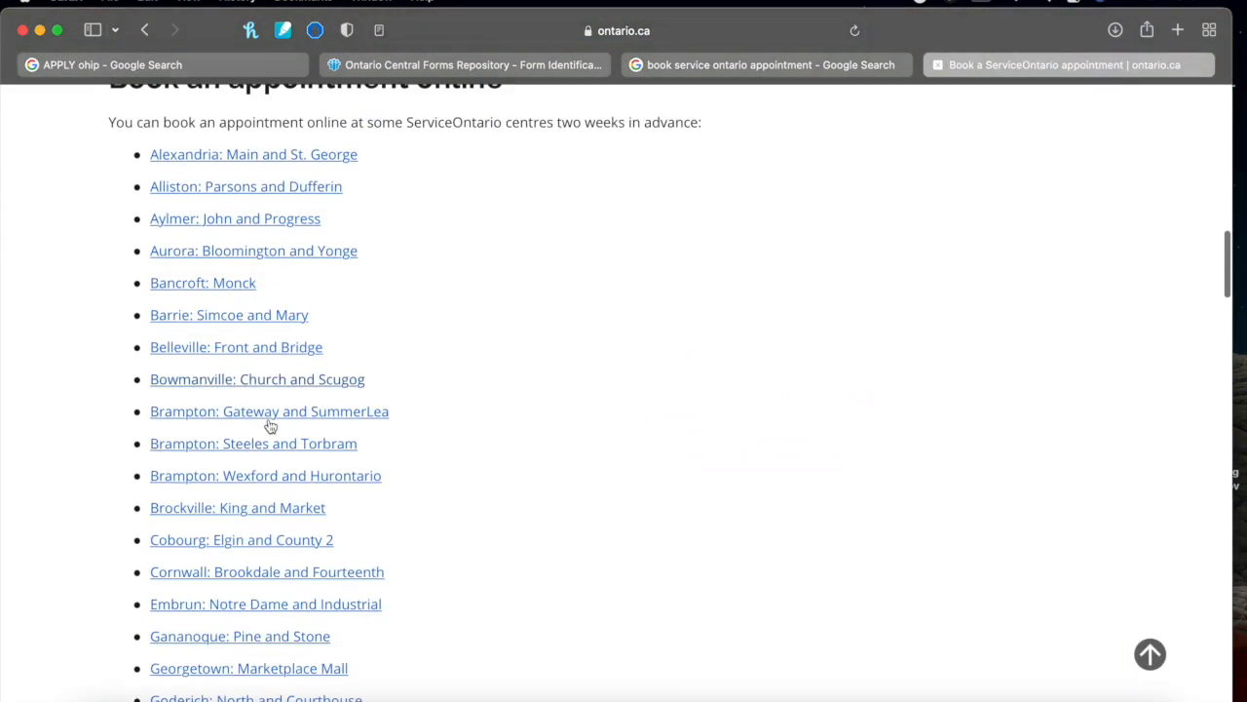
scroll(270, 426, "down", 20)
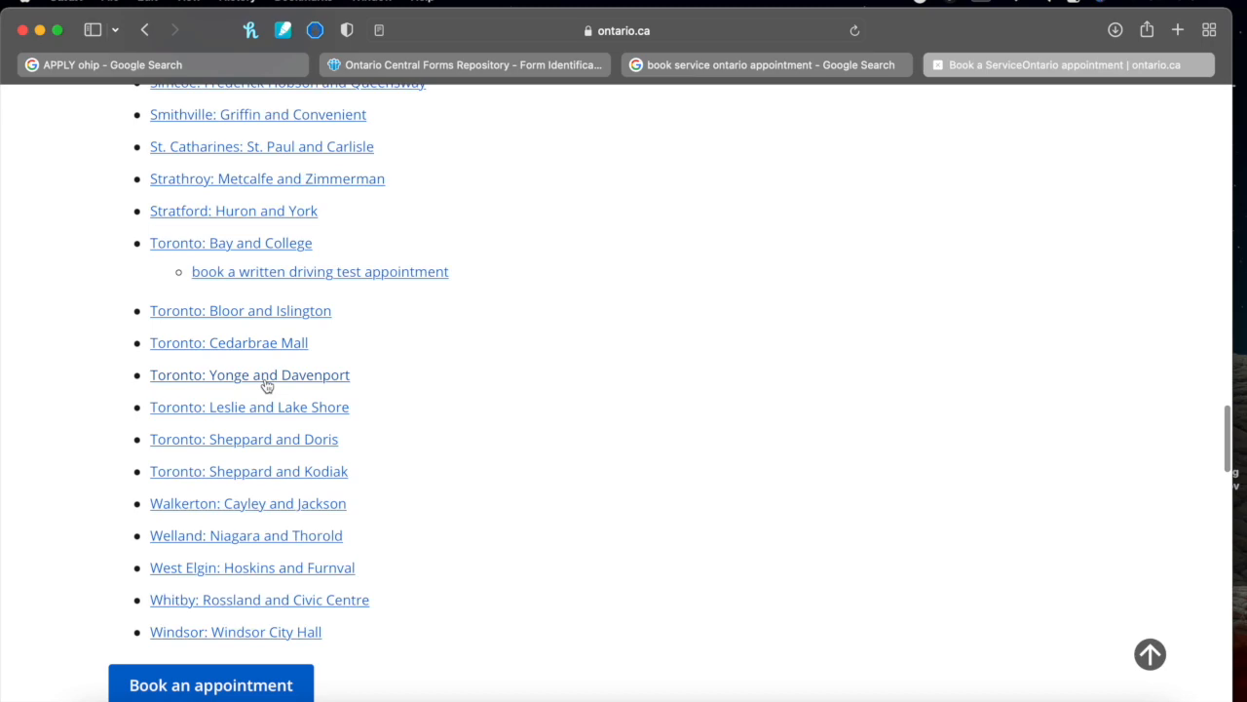
left_click(249, 441)
scroll(439, 466, "down", 3)
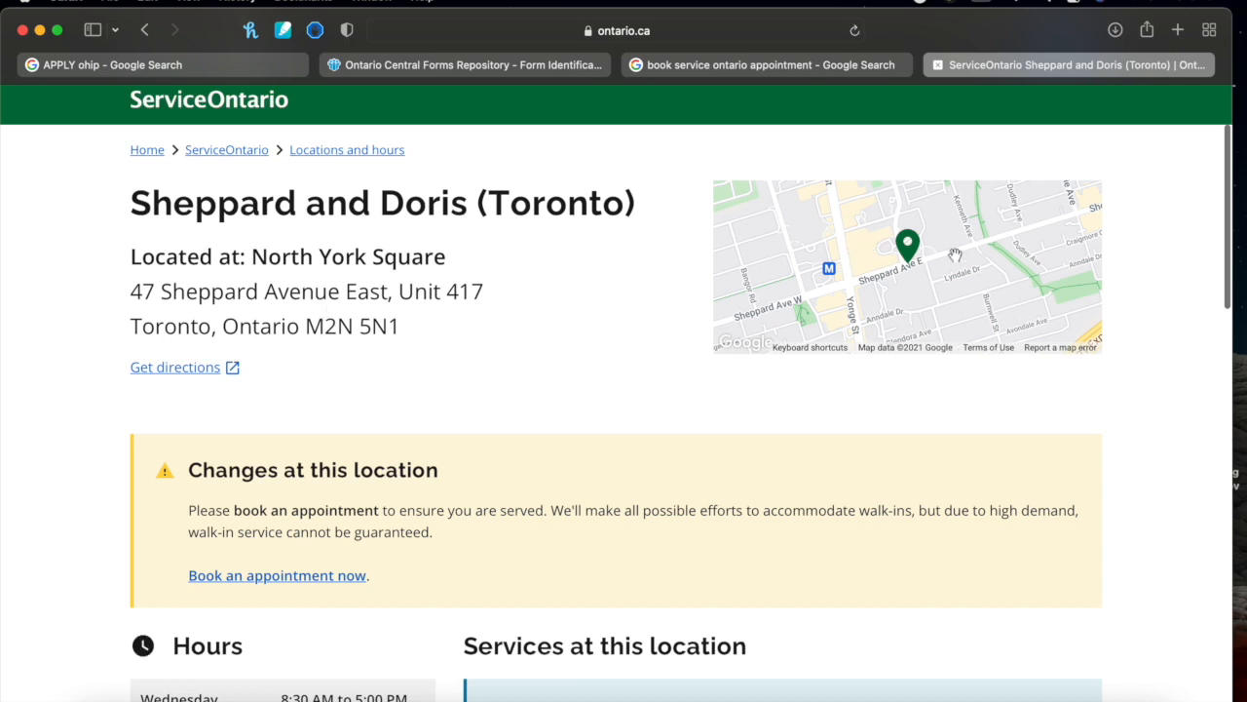
scroll(948, 269, "down", 6)
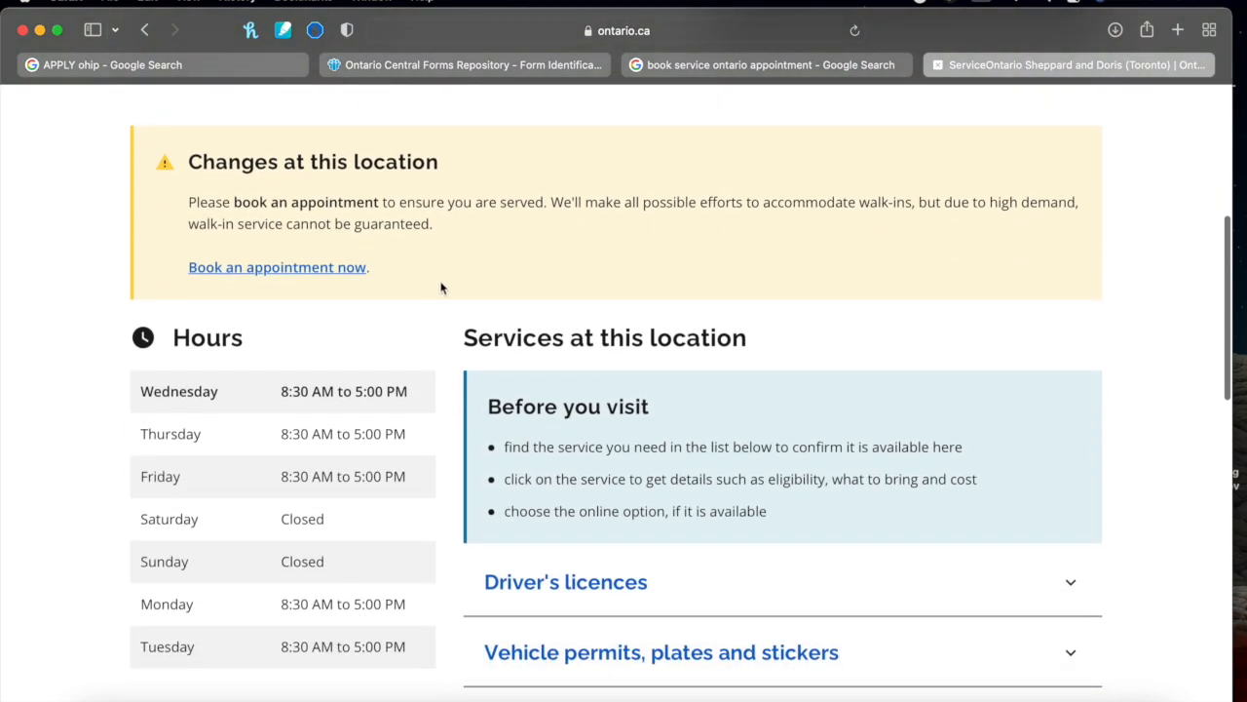
Start a booking with Service 'Health card, including vaccine receipt printing' and Location 'Toronto, Sheppard and Doris'
left_click(332, 275)
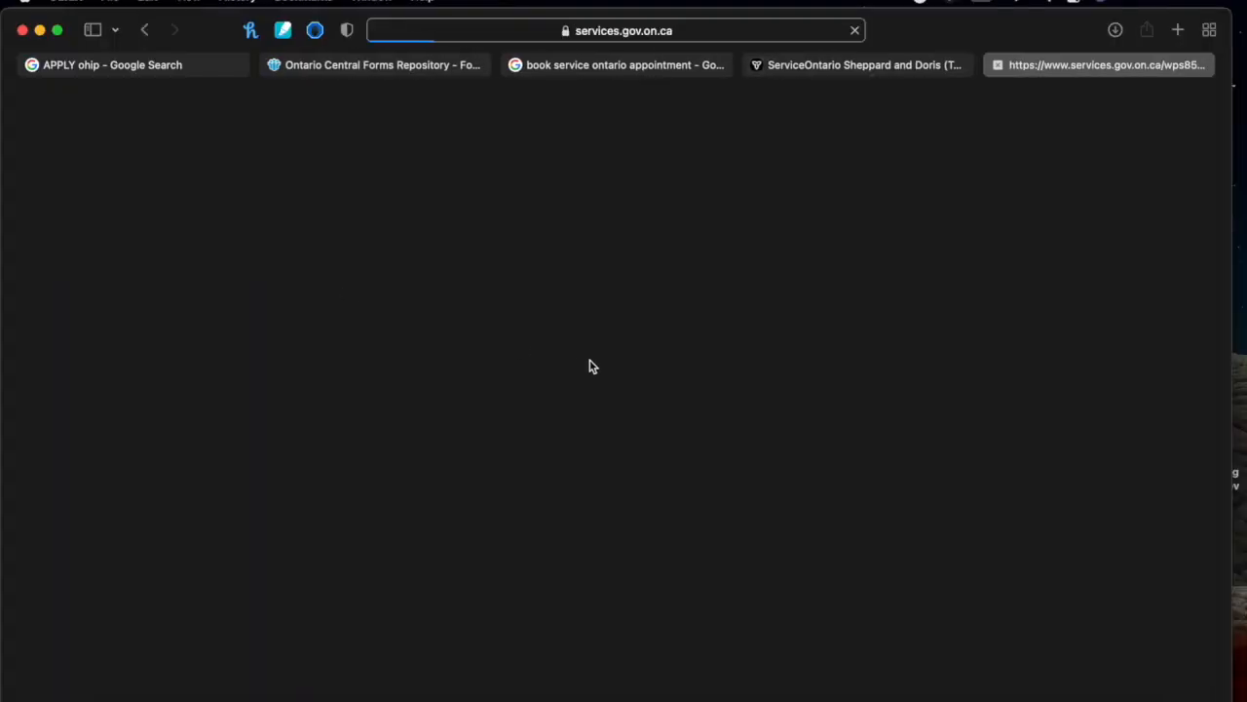
scroll(590, 362, "down", 2)
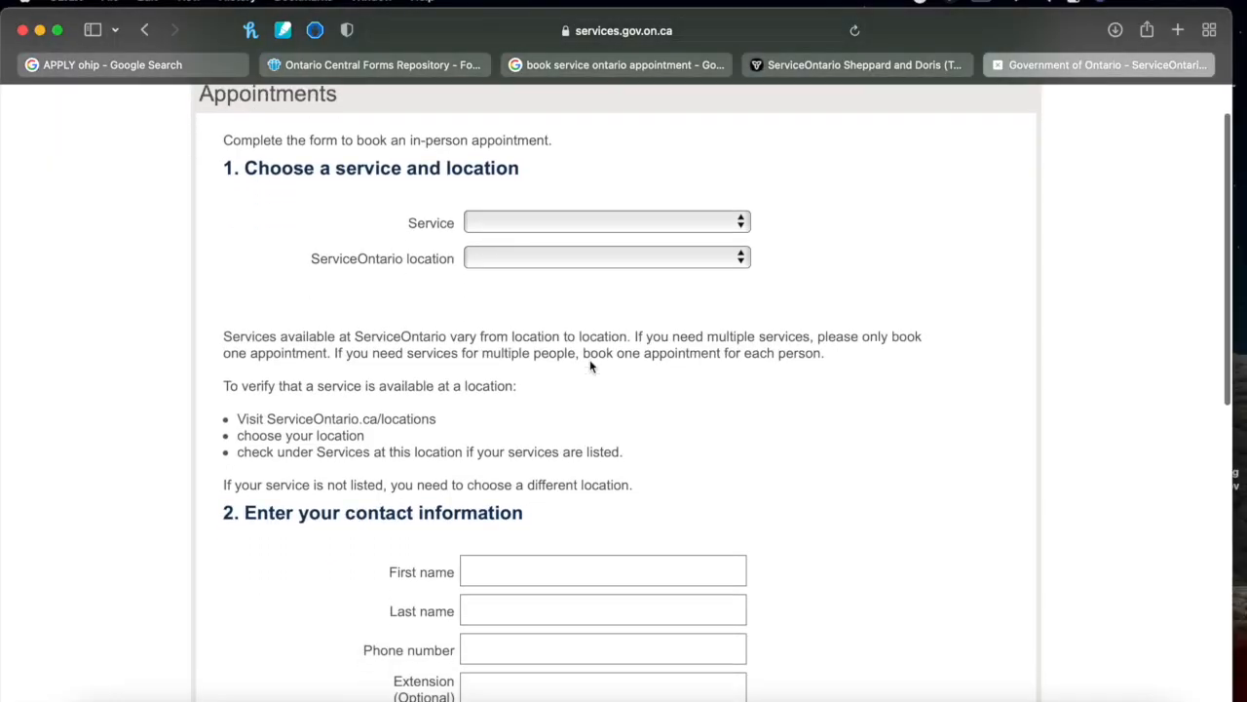
left_click(636, 223)
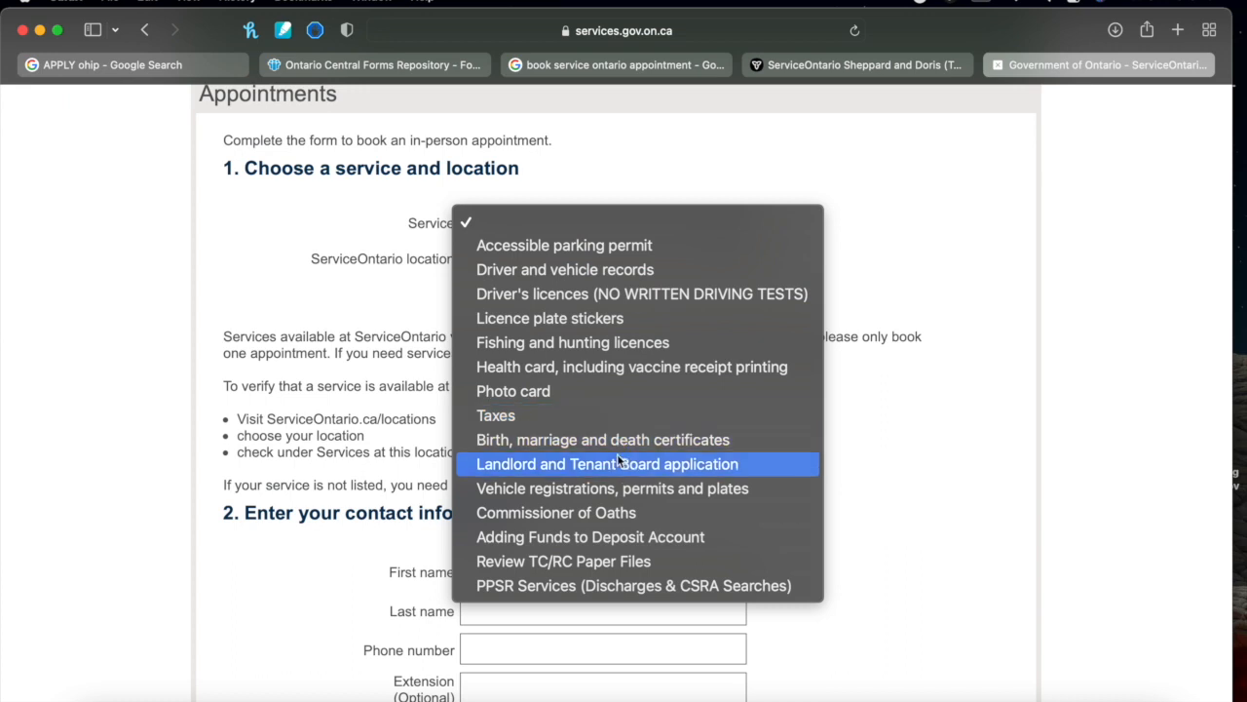
left_click(549, 371)
scroll(550, 371, "down", 2)
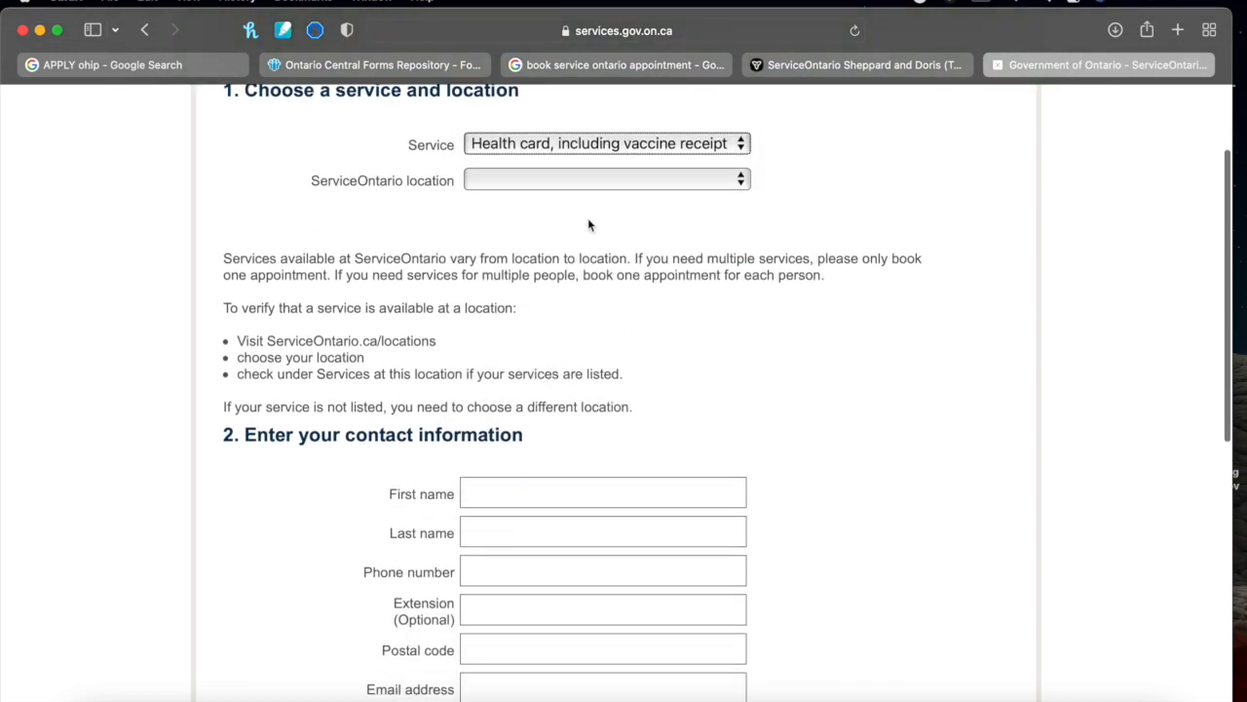
left_click(594, 185)
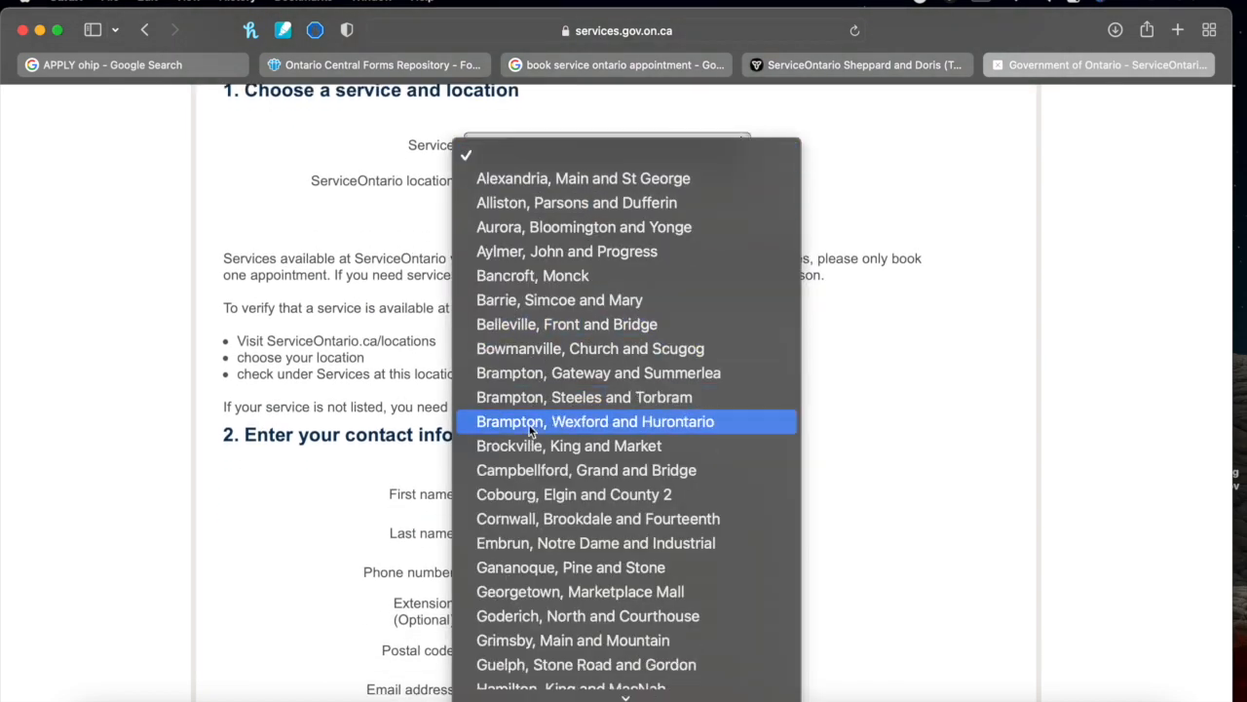
scroll(531, 429, "down", 10)
scroll(531, 429, "down", 5)
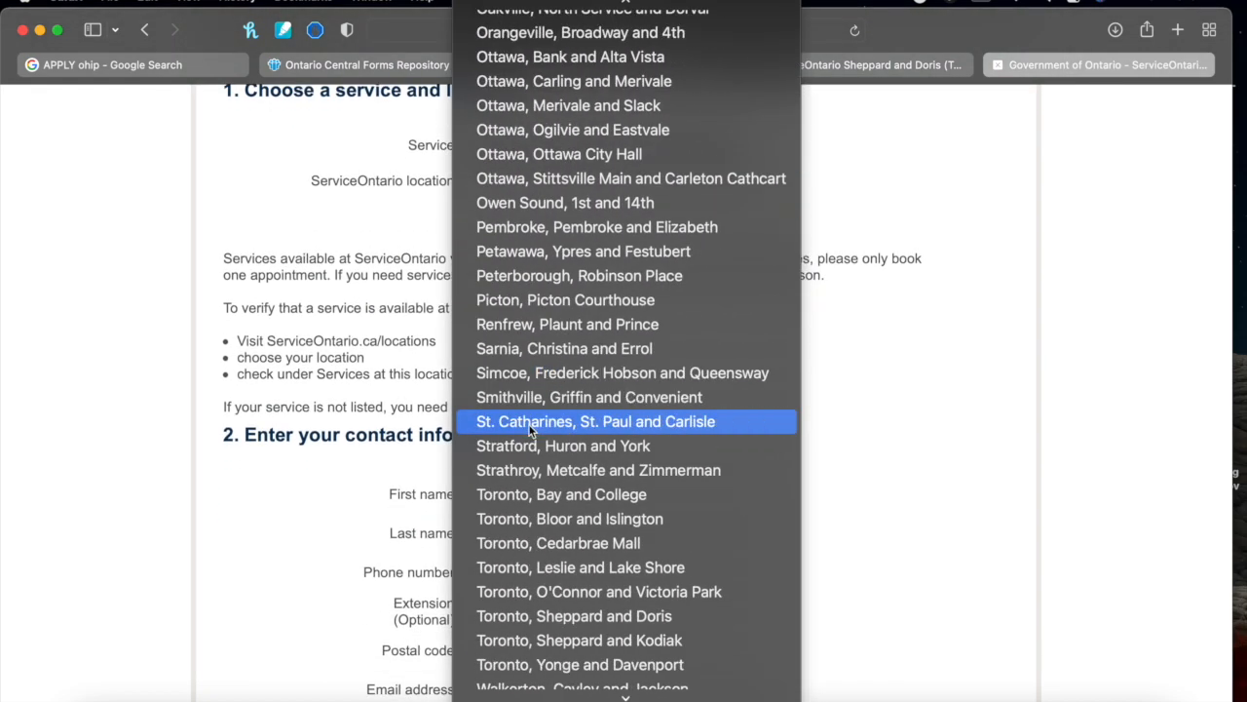
scroll(529, 533, "down", 2)
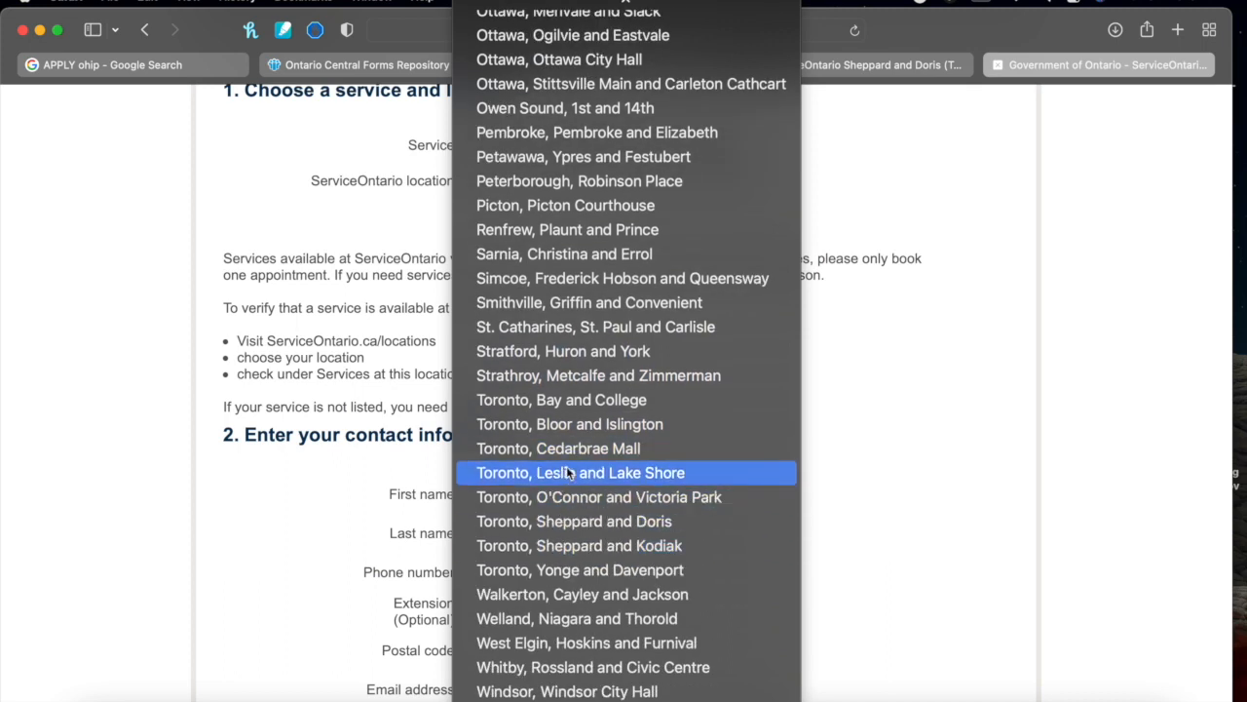
left_click(578, 521)
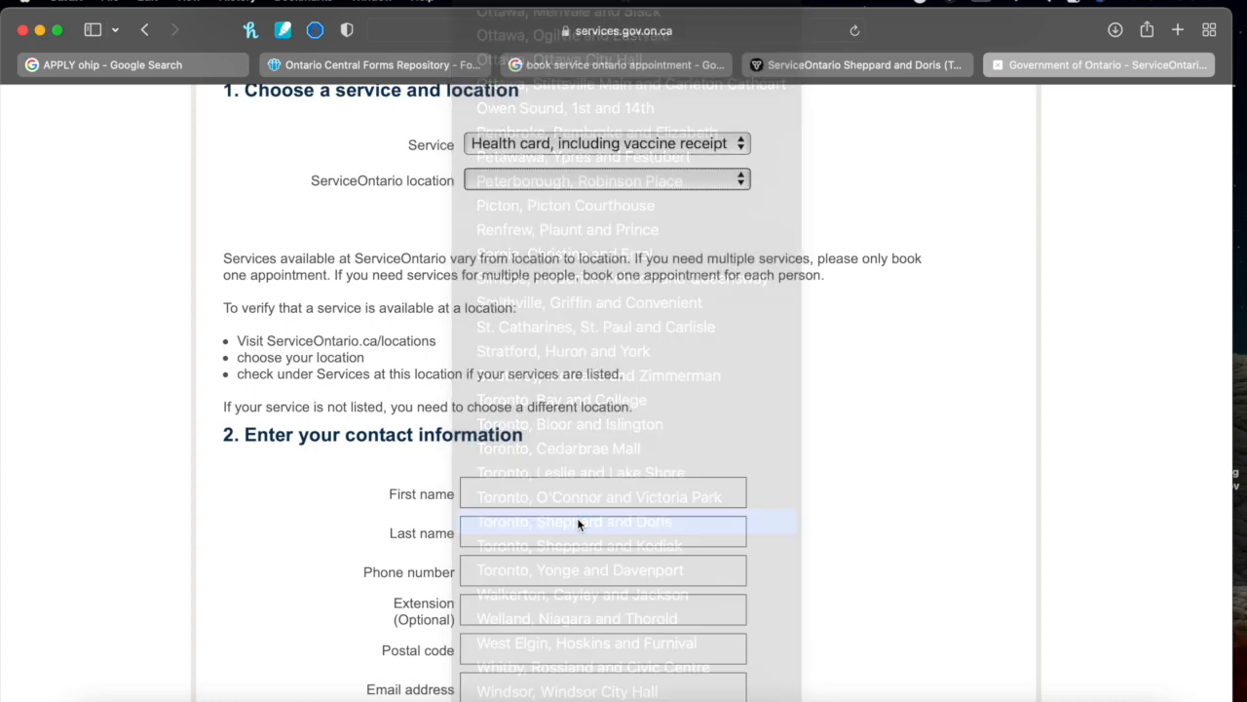
scroll(577, 517, "down", 3)
Enter the applicant's first name, last name, phone number and postal code, then scroll toward Date
left_click(574, 426)
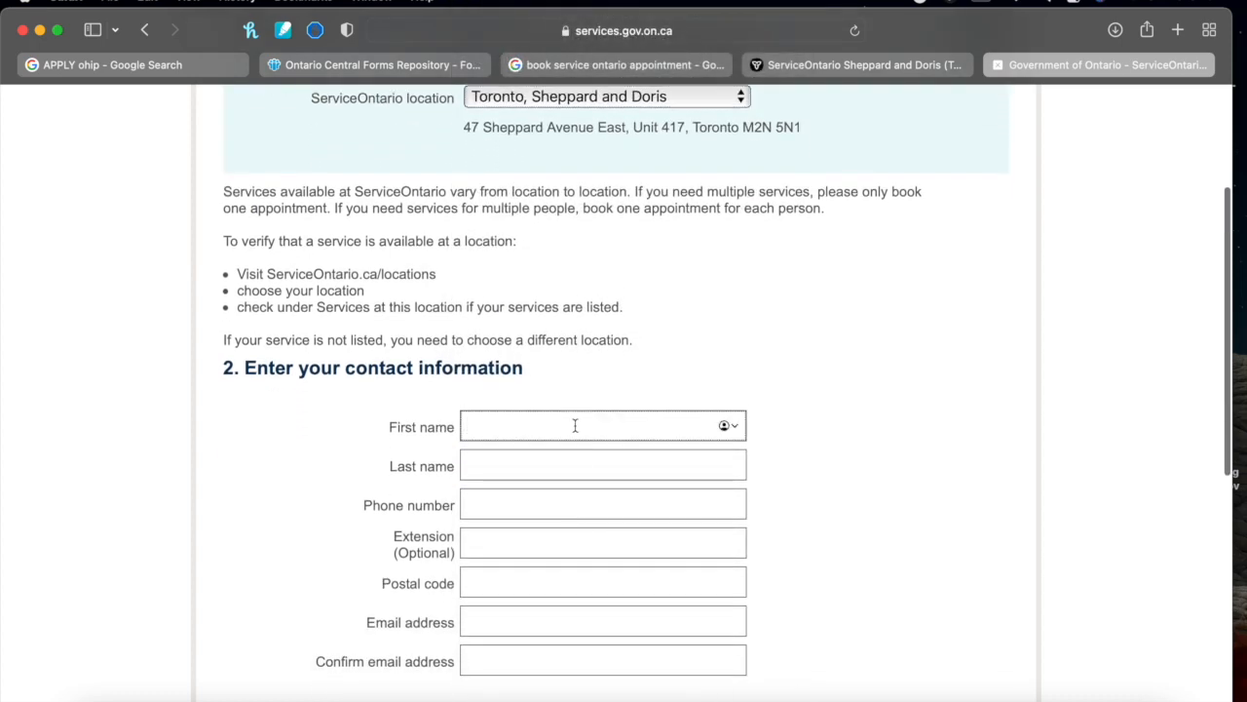
left_click(551, 460)
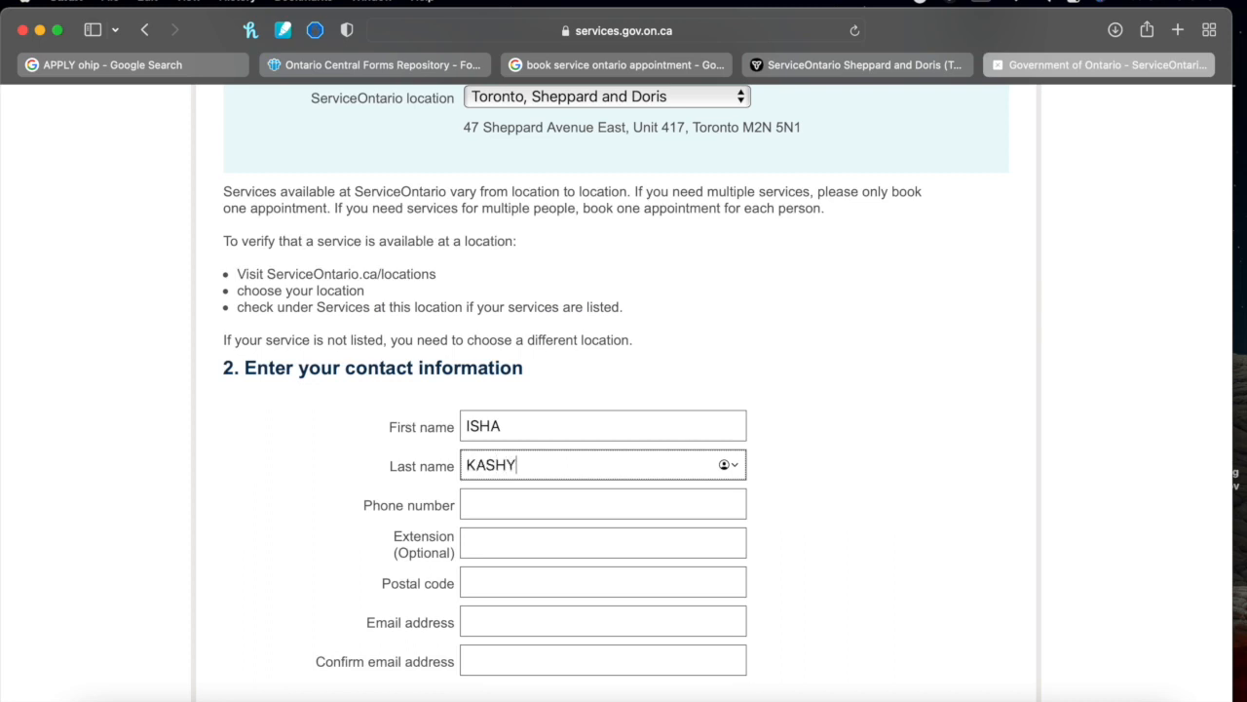
left_click(535, 509)
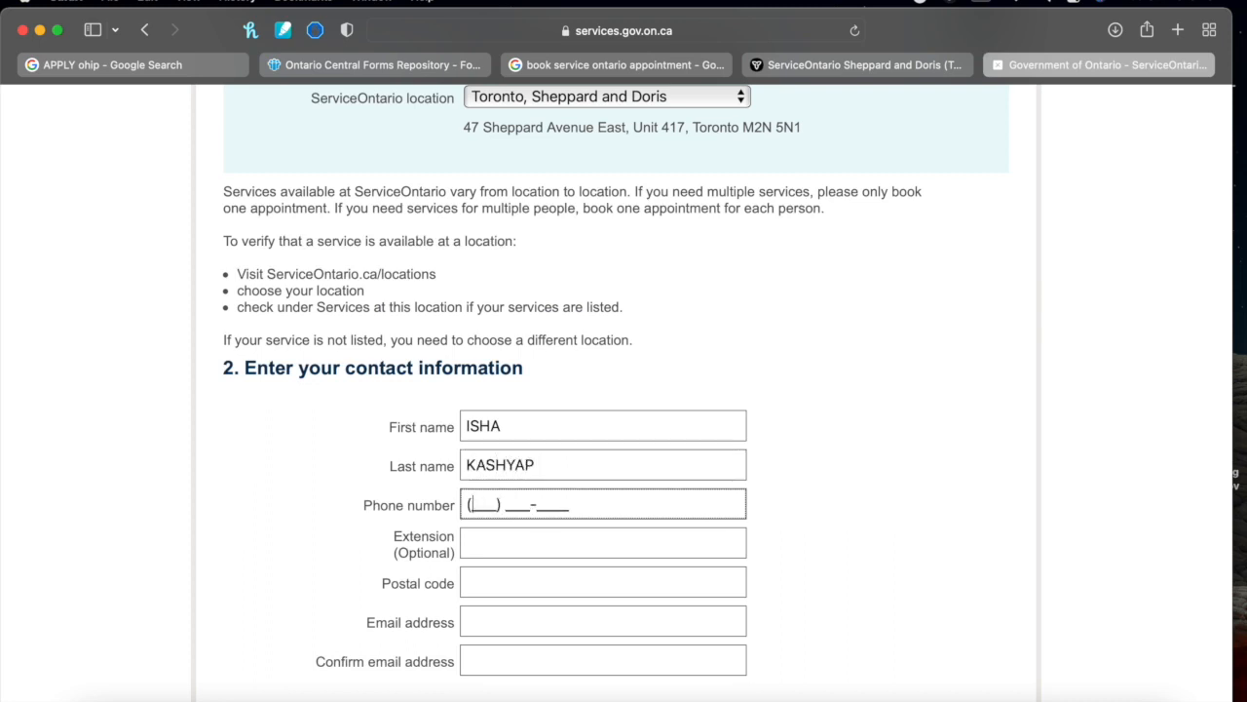
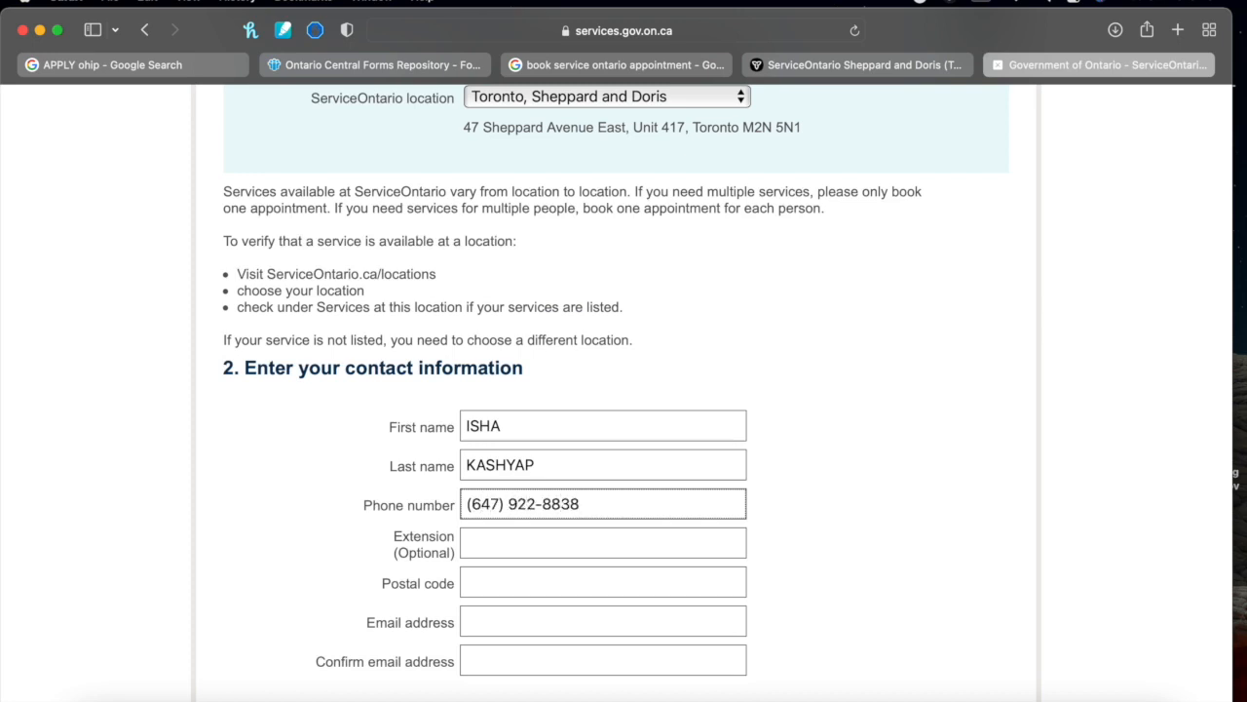
left_click(517, 537)
left_click(491, 587)
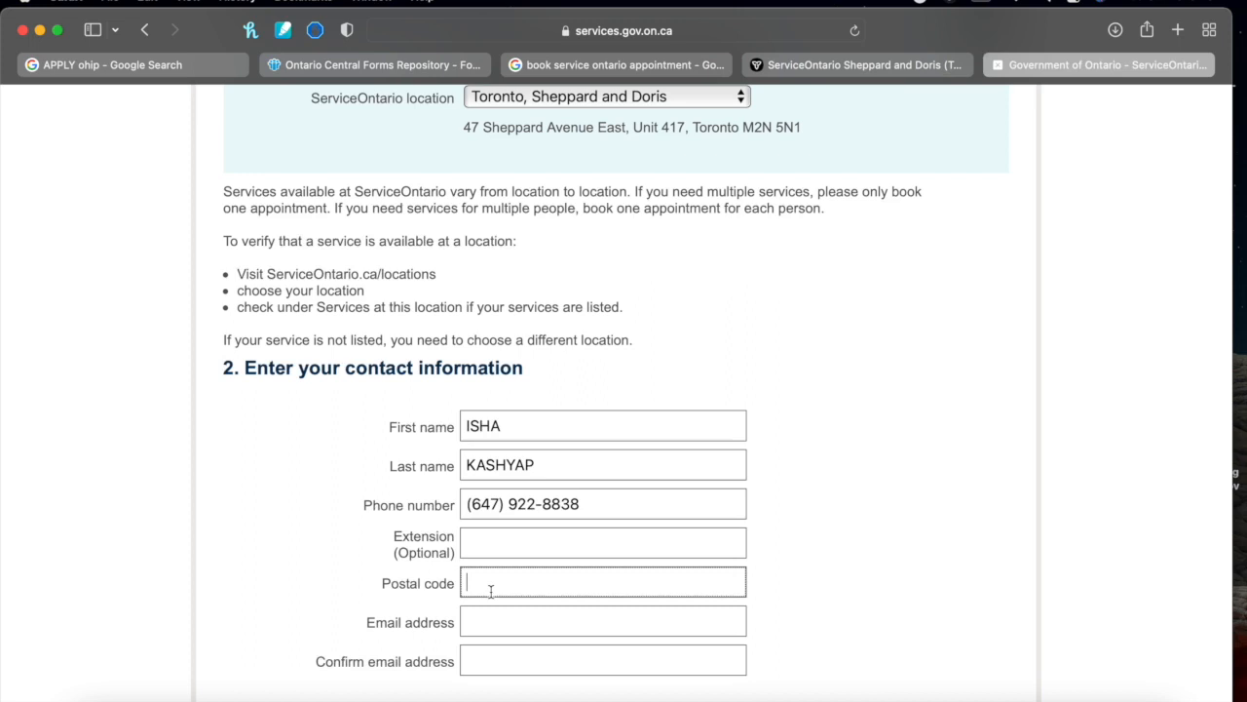
type("M2S53EN")
left_click(480, 612)
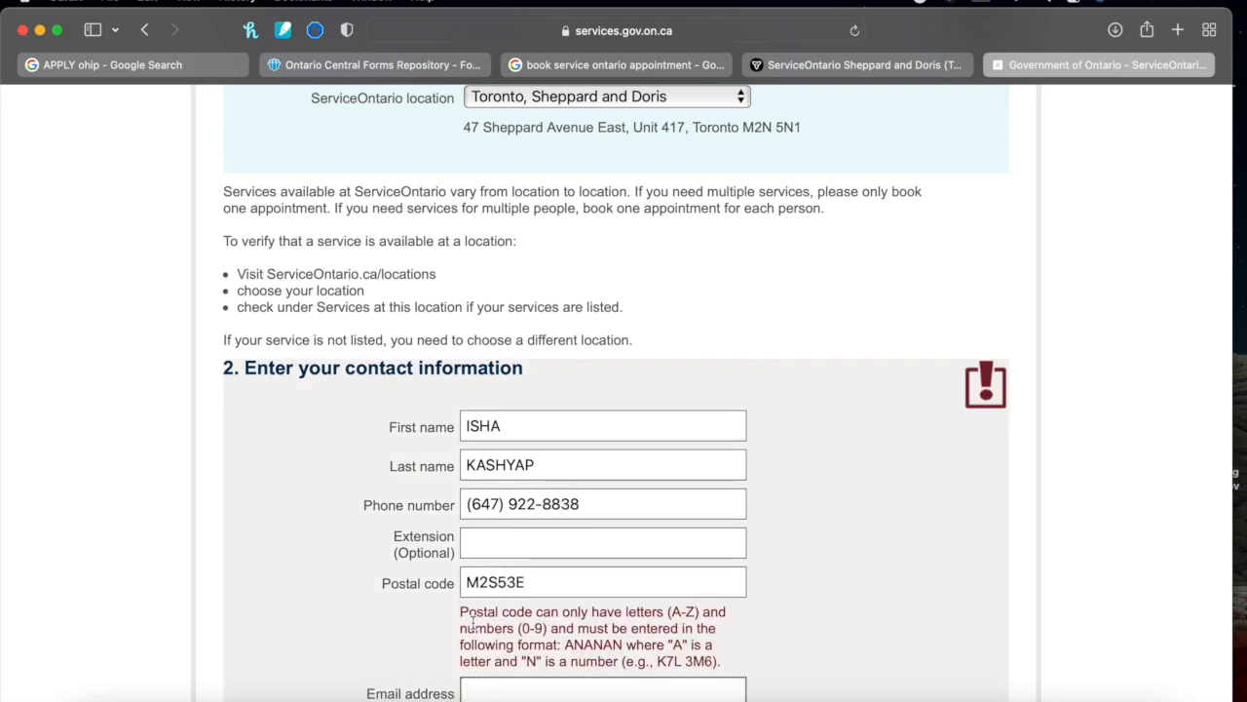
scroll(533, 559, "down", 3)
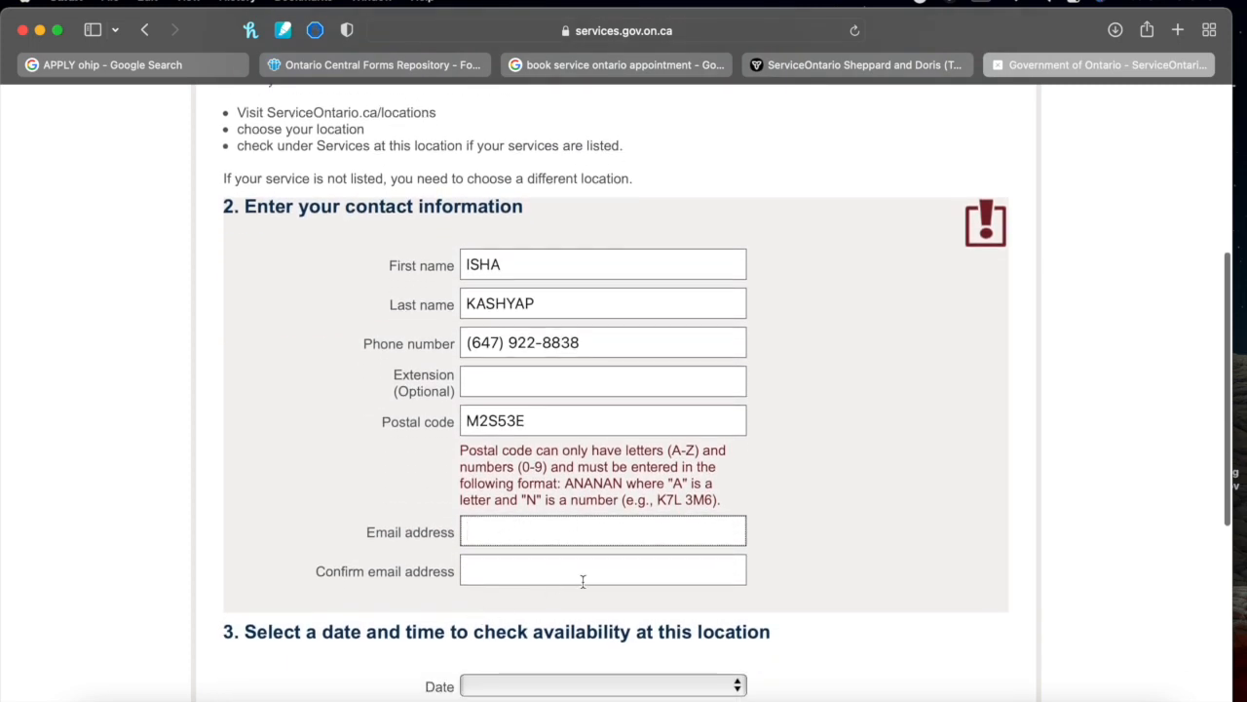
scroll(582, 579, "down", 6)
scroll(582, 587, "down", 1)
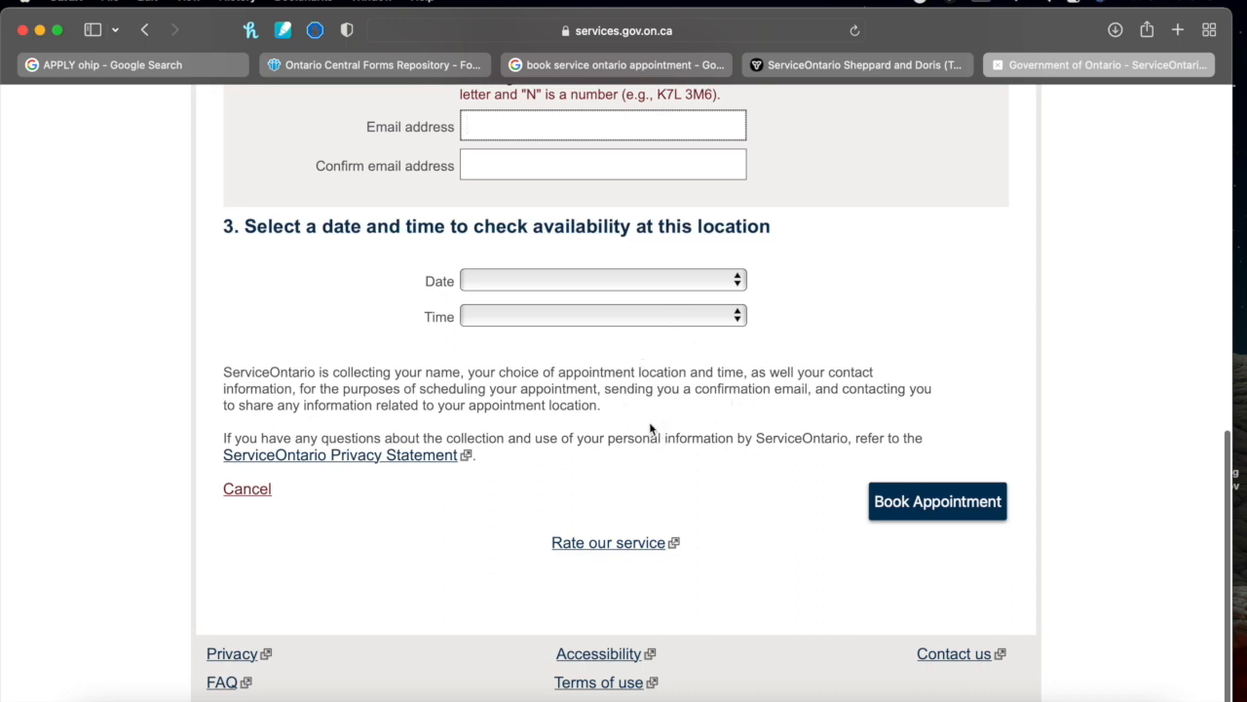
Choose 11/01/2021 at 10:45 AM and submit the booking; the empty email fields get flagged
left_click(623, 282)
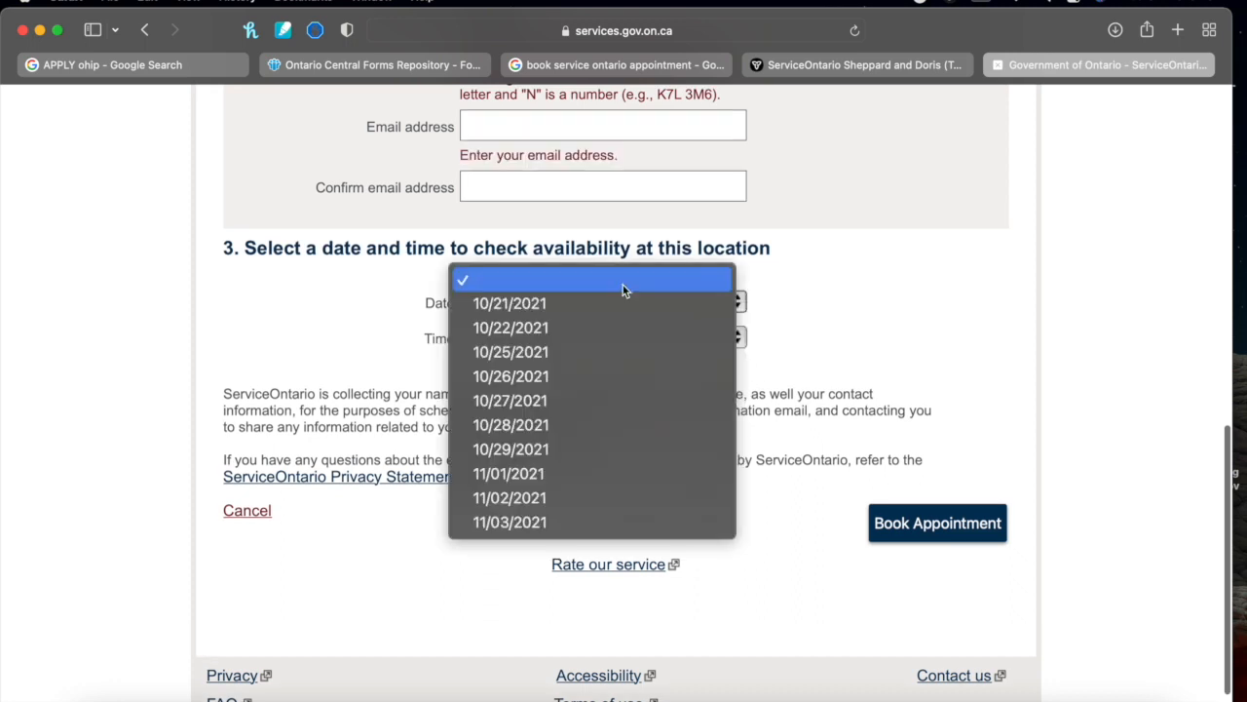
left_click(633, 473)
left_click(634, 341)
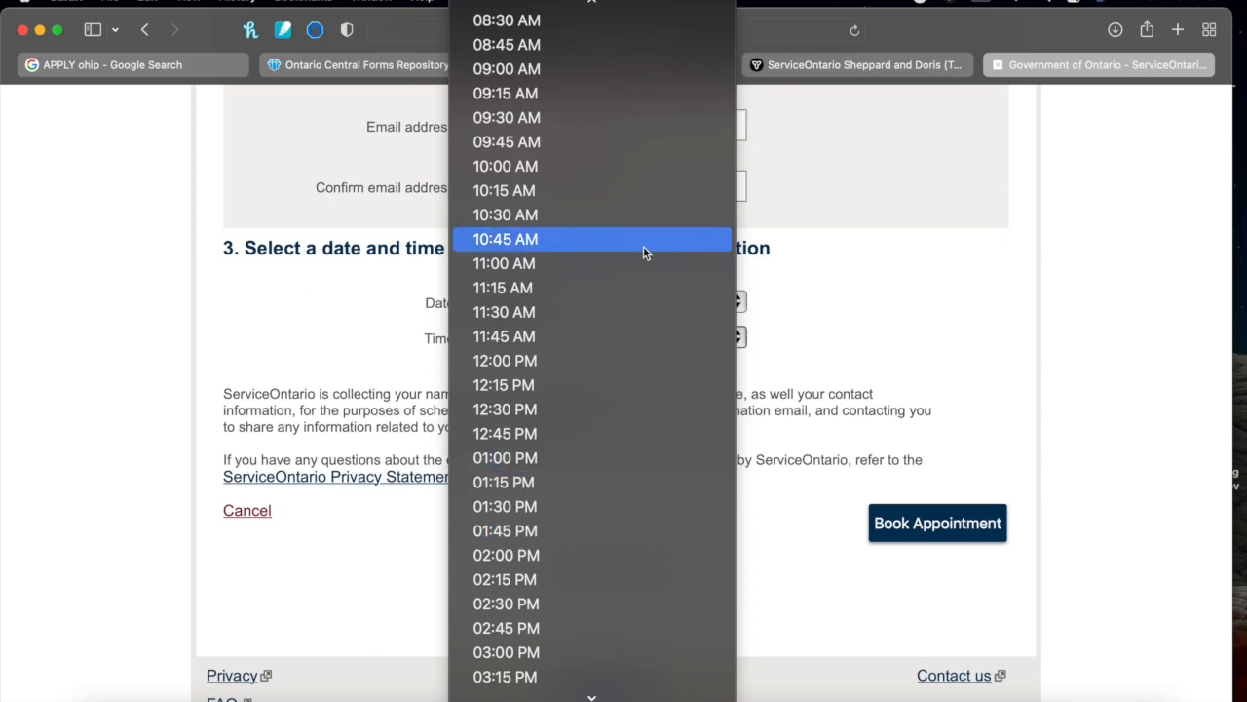
left_click(643, 245)
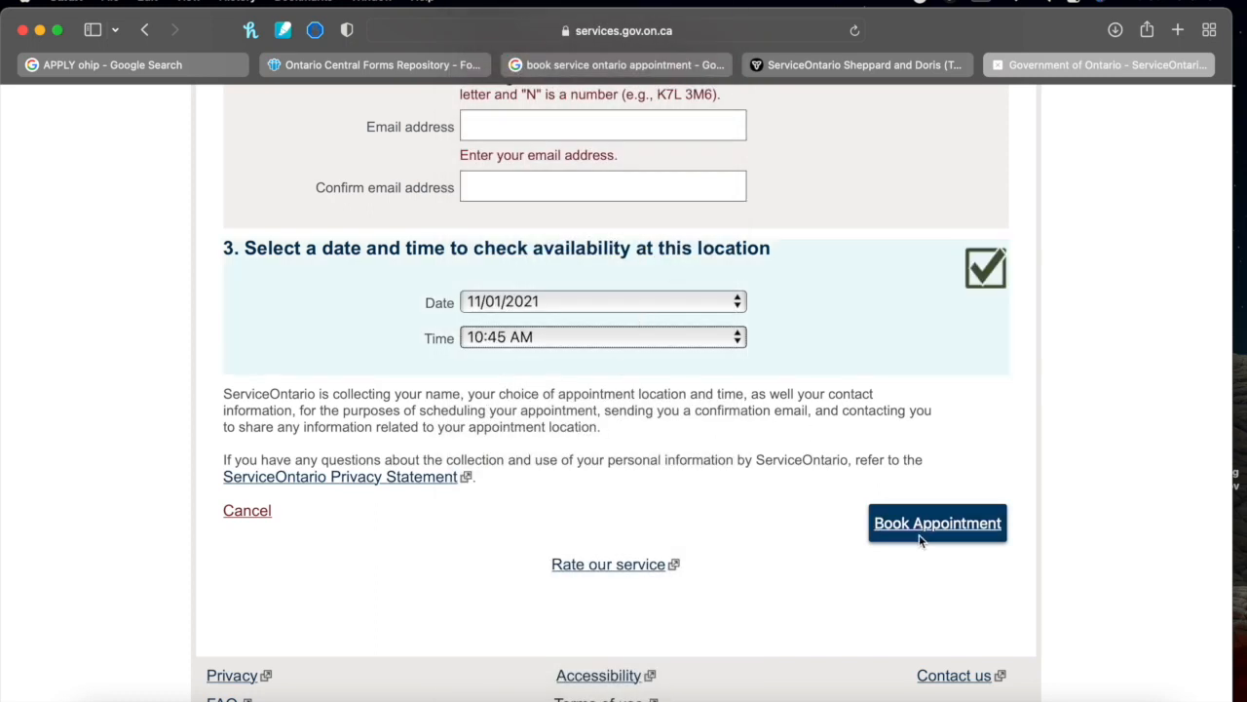
left_click(921, 531)
scroll(898, 372, "down", 2)
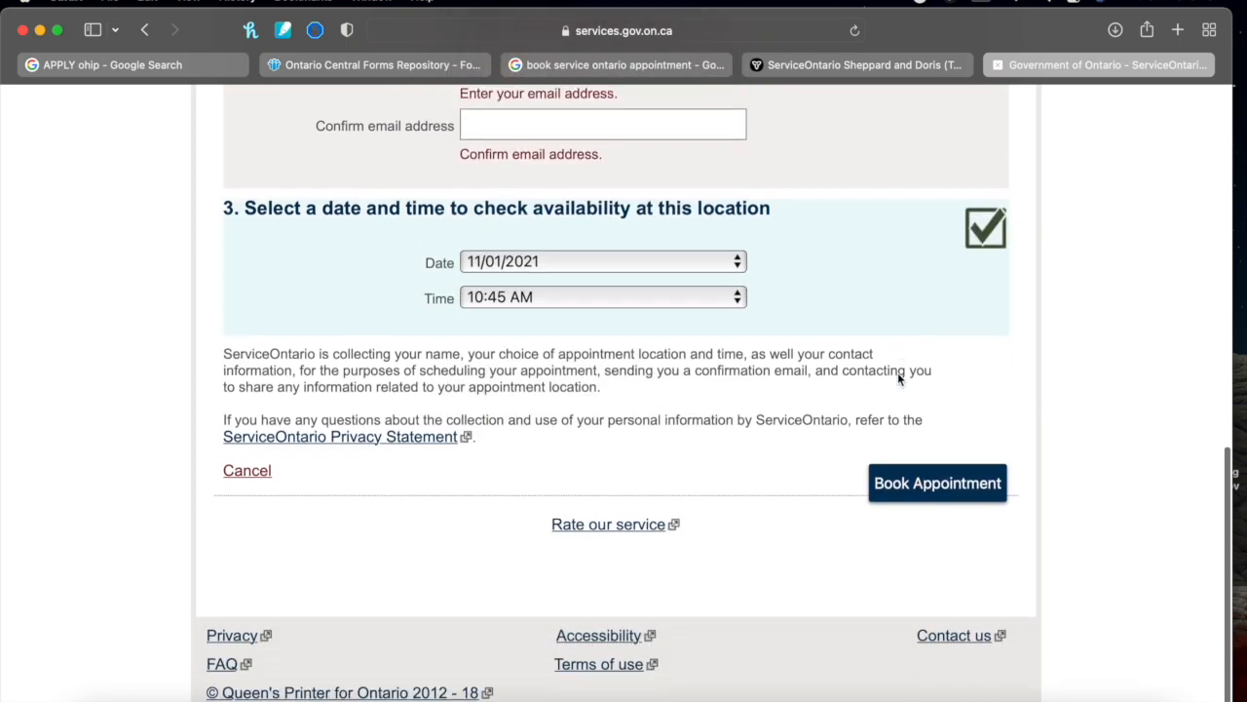
scroll(898, 374, "up", 10)
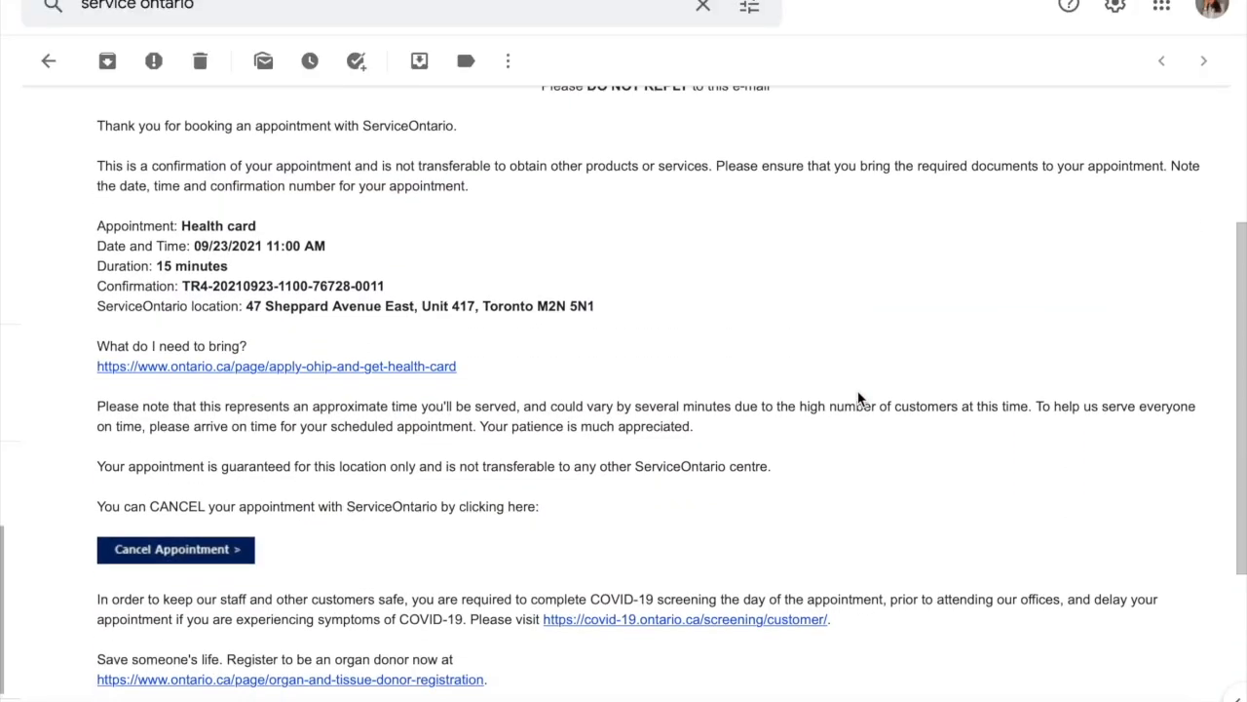
Scroll through the appointment details of the ServiceOntario health card confirmation email
scroll(857, 398, "down", 5)
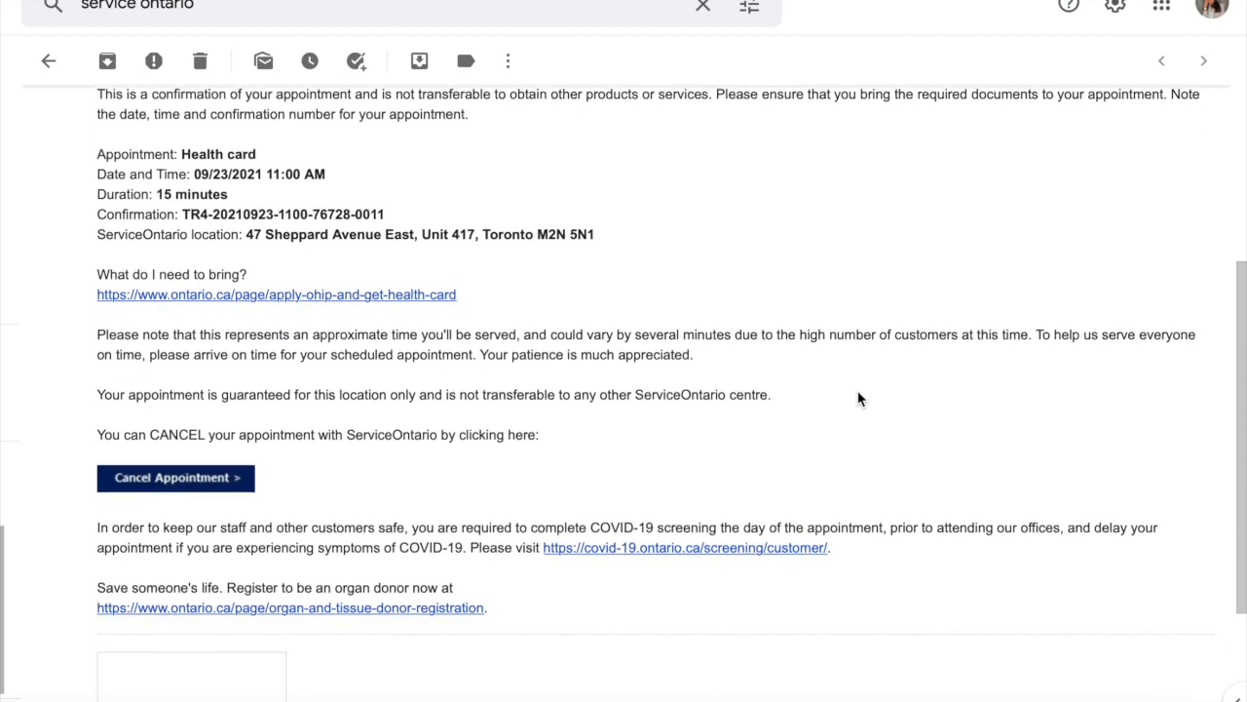
scroll(857, 397, "up", 5)
scroll(858, 397, "up", 1)
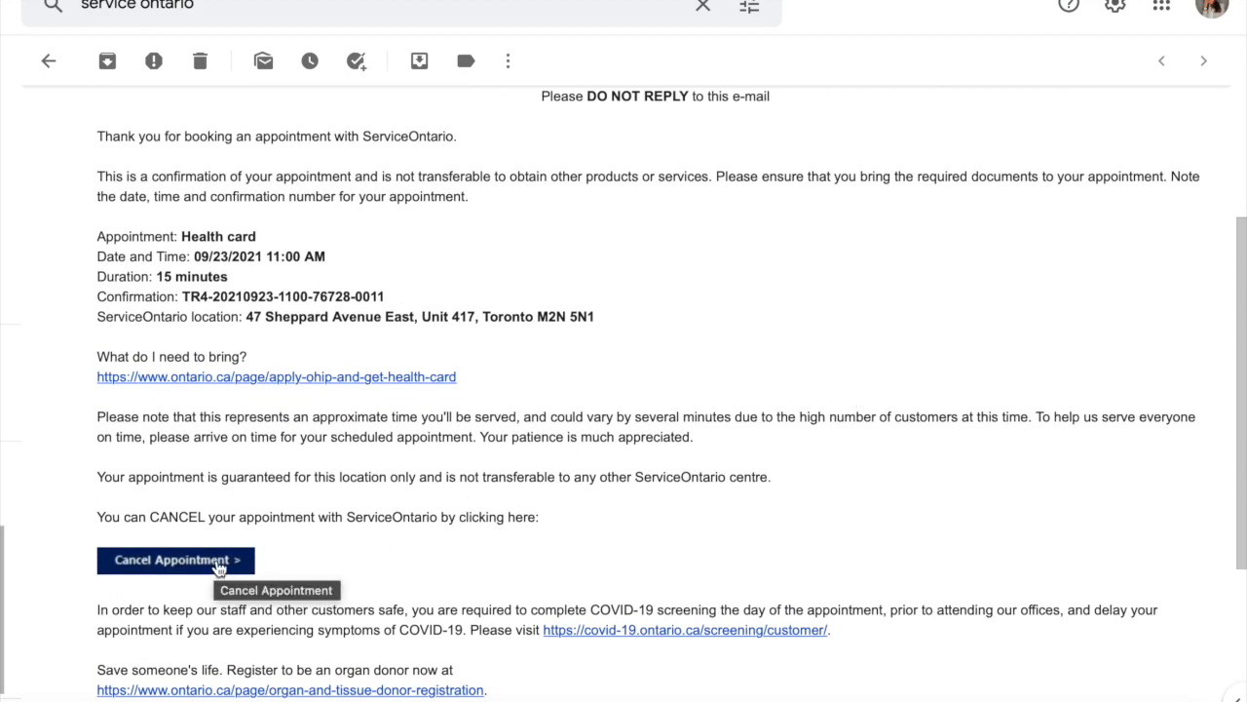
scroll(331, 388, "down", 4)
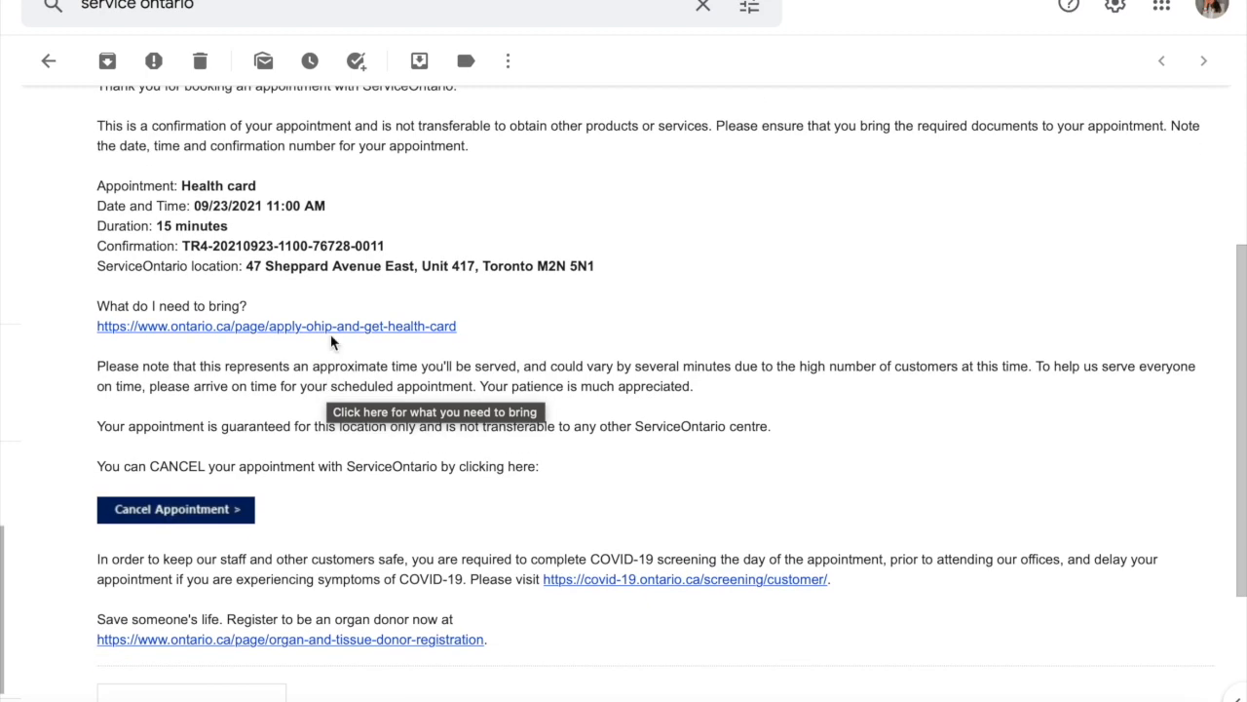
scroll(330, 322, "up", 2)
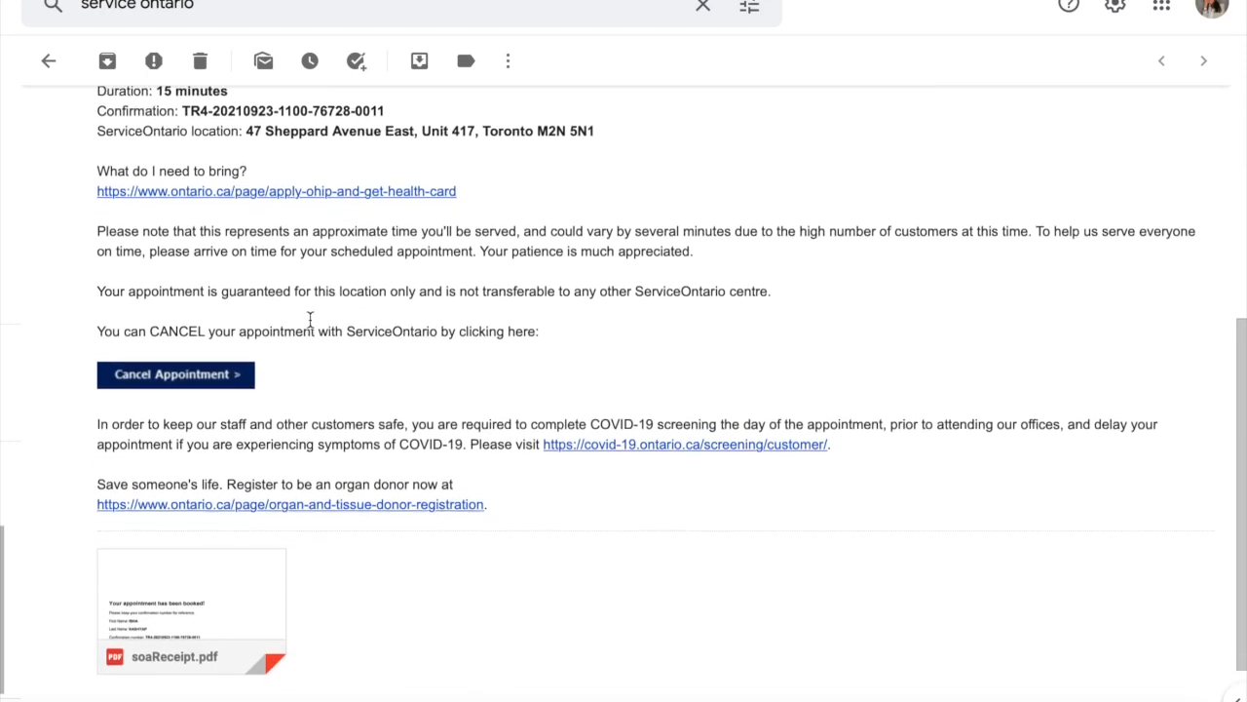
Highlight the 15 minutes appointment duration, then move down to the soaReceipt.pdf attachment
left_click_drag(159, 179, 594, 214)
left_click(251, 203)
scroll(563, 364, "down", 2)
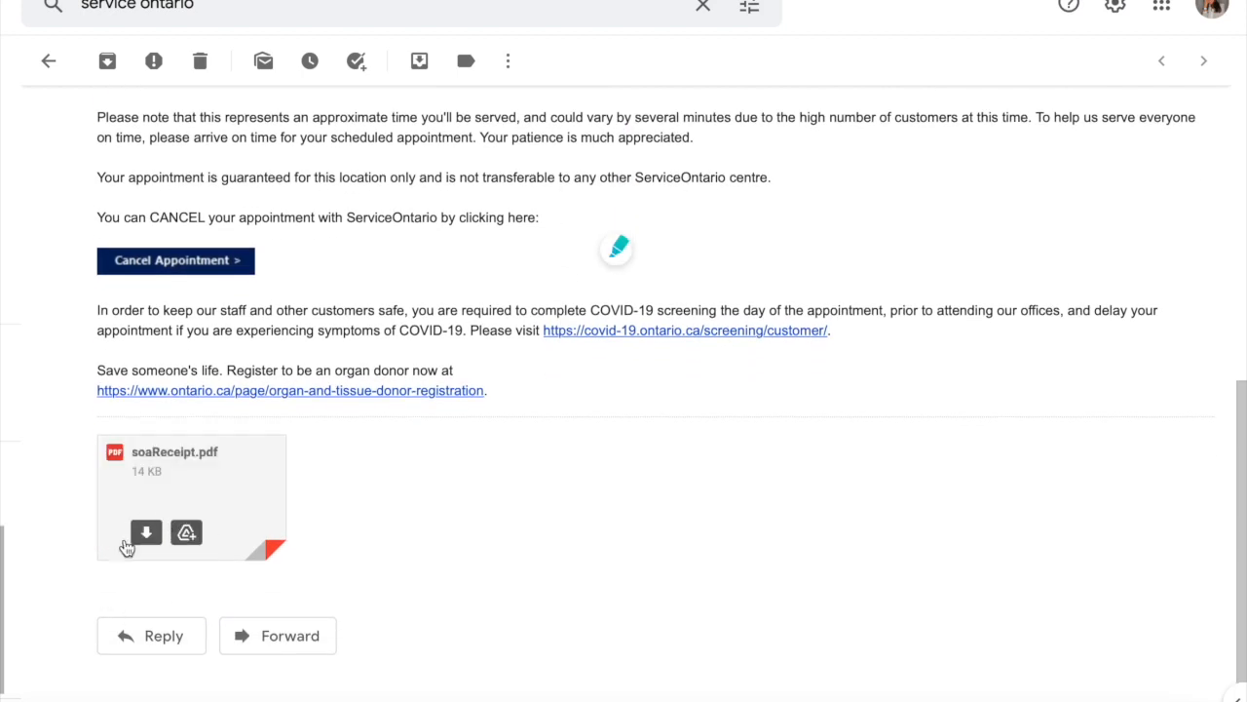